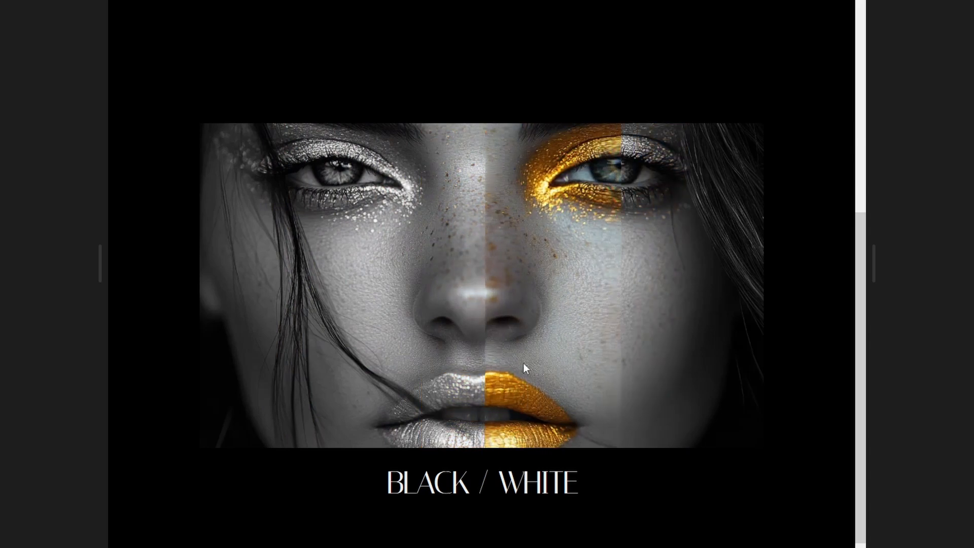
{"action": "scroll", "coordinate": [451, 358], "scroll_direction": "up", "scroll_amount": 10}
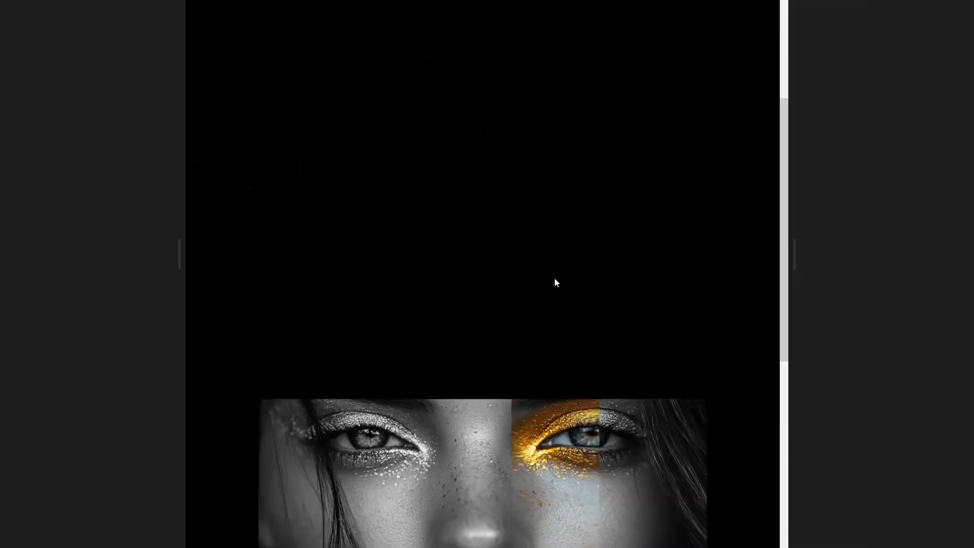
{"action": "scroll", "coordinate": [555, 279], "scroll_direction": "down", "scroll_amount": 4}
{"action": "scroll", "coordinate": [555, 279], "scroll_direction": "down", "scroll_amount": 3}
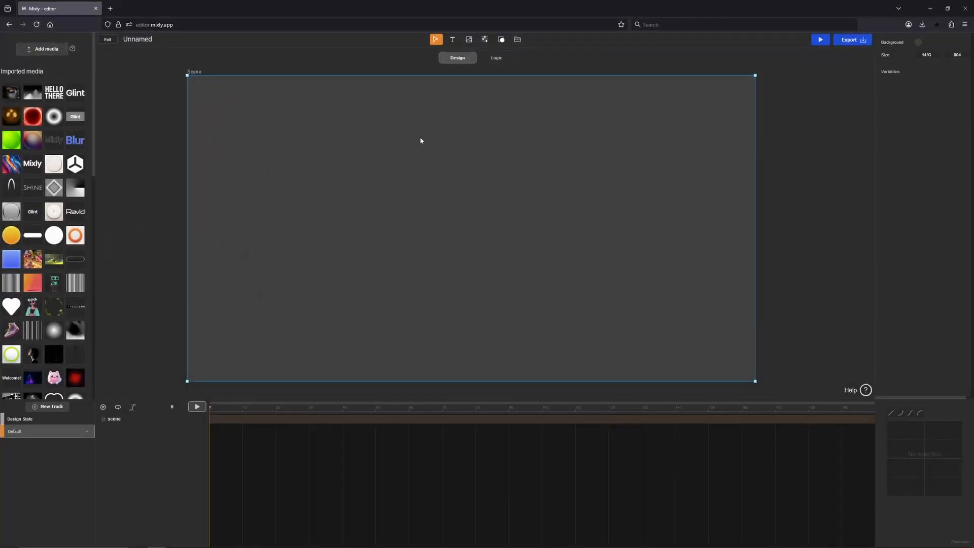
- Set the scene's background colour to black (000000)
{"action": "left_click", "coordinate": [919, 43]}
{"action": "left_click_drag", "start_coordinate": [898, 104], "coordinate": [881, 132]}
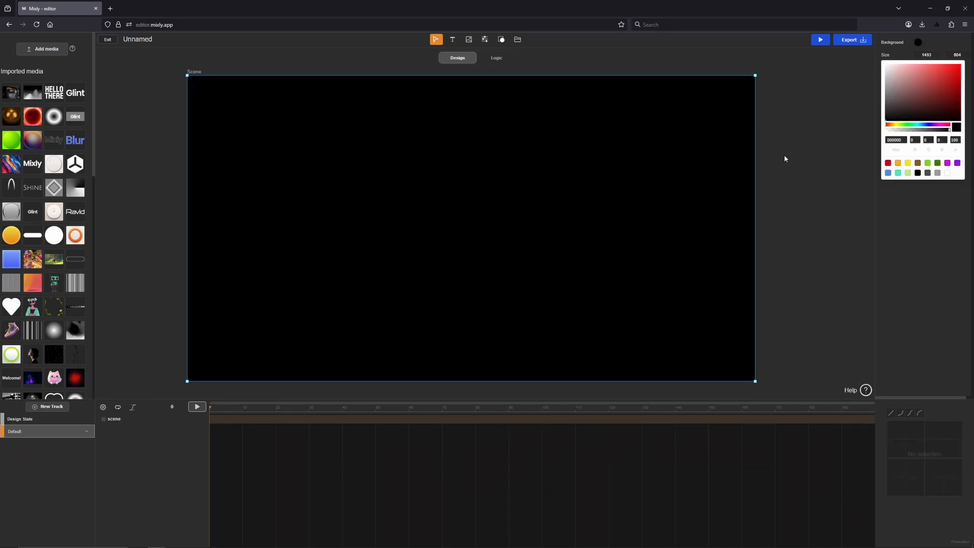
{"action": "left_click", "coordinate": [723, 182]}
{"action": "left_click", "coordinate": [149, 149]}
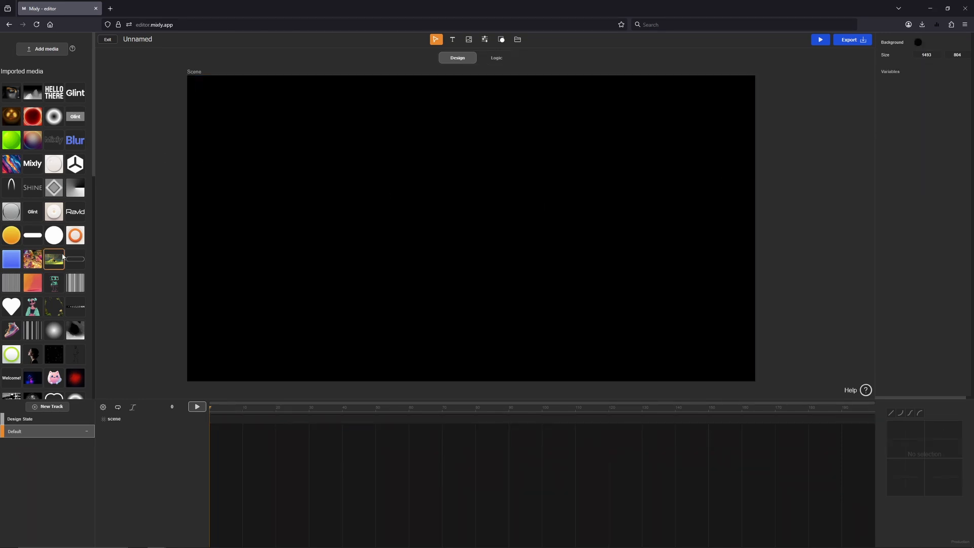
- Add the gold-makeup face portrait from the imported media to the scene and resize it to about 953 × 557 near the centre
{"action": "scroll", "coordinate": [64, 256], "scroll_direction": "down", "scroll_amount": 6}
{"action": "scroll", "coordinate": [64, 257], "scroll_direction": "down", "scroll_amount": 3}
{"action": "scroll", "coordinate": [58, 261], "scroll_direction": "up", "scroll_amount": 2}
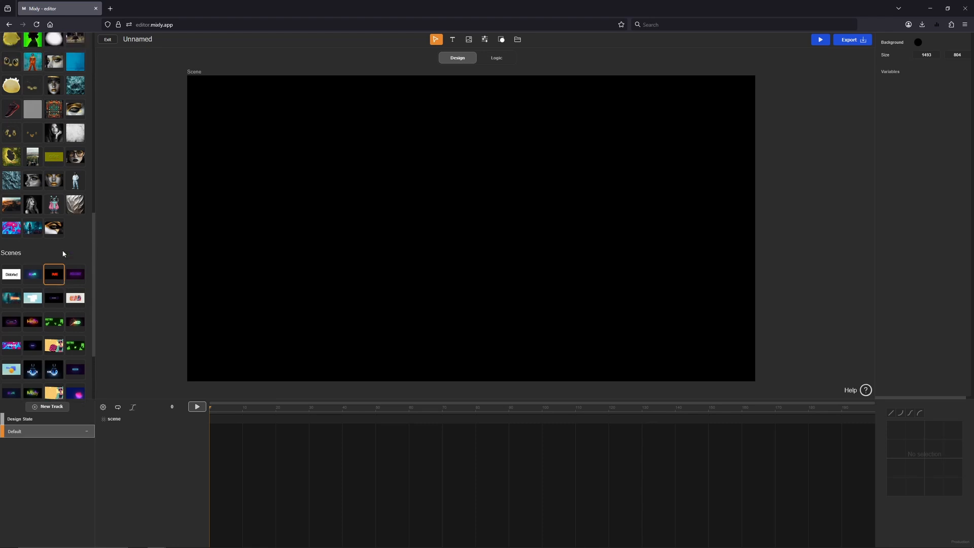
{"action": "left_click_drag", "start_coordinate": [58, 269], "coordinate": [465, 185]}
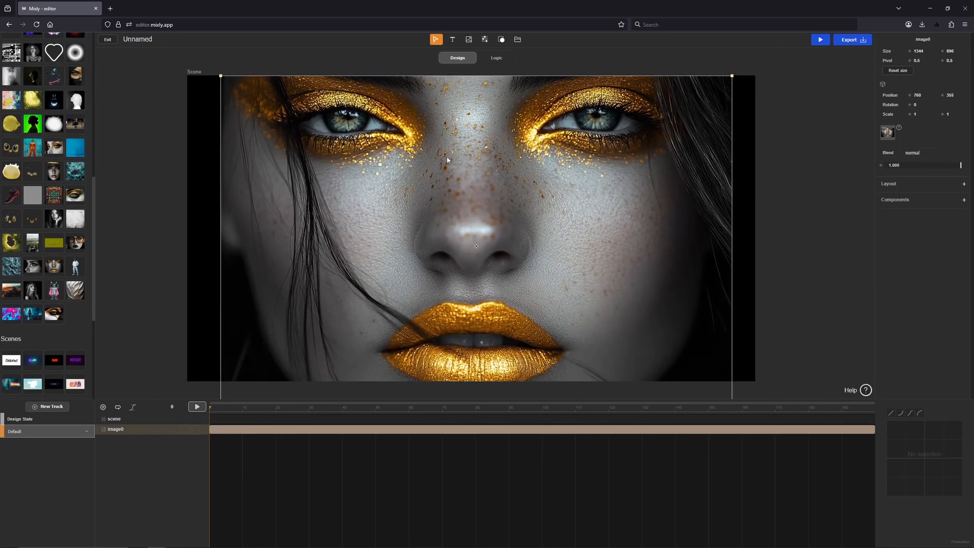
{"action": "mouse_move", "coordinate": [543, 227]}
{"action": "left_mouse_down"}
{"action": "mouse_move", "coordinate": [541, 185]}
{"action": "mouse_move", "coordinate": [549, 215]}
{"action": "left_mouse_up"}
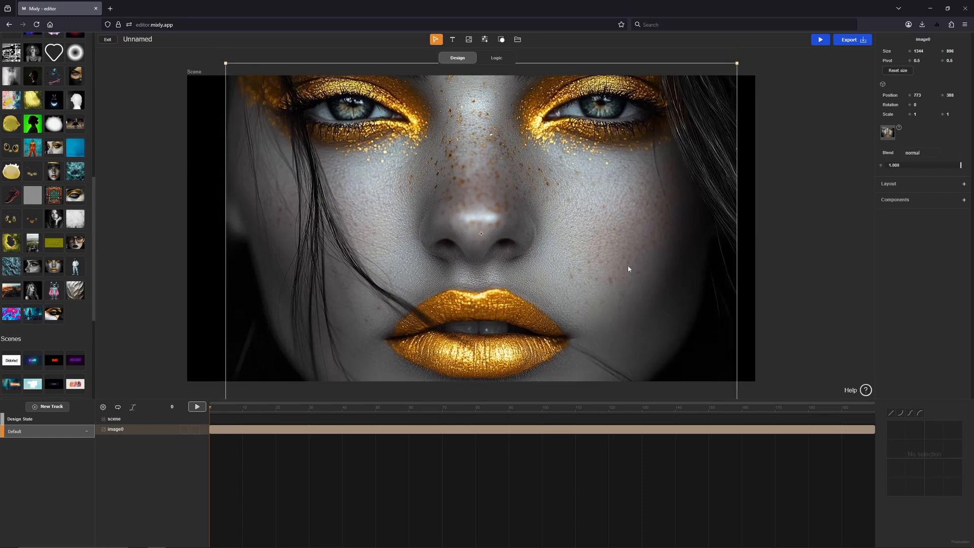
{"action": "left_click_drag", "start_coordinate": [734, 67], "coordinate": [613, 191]}
- Set the portrait image's texture wrap to Fit and close its settings
{"action": "left_click", "coordinate": [887, 132]}
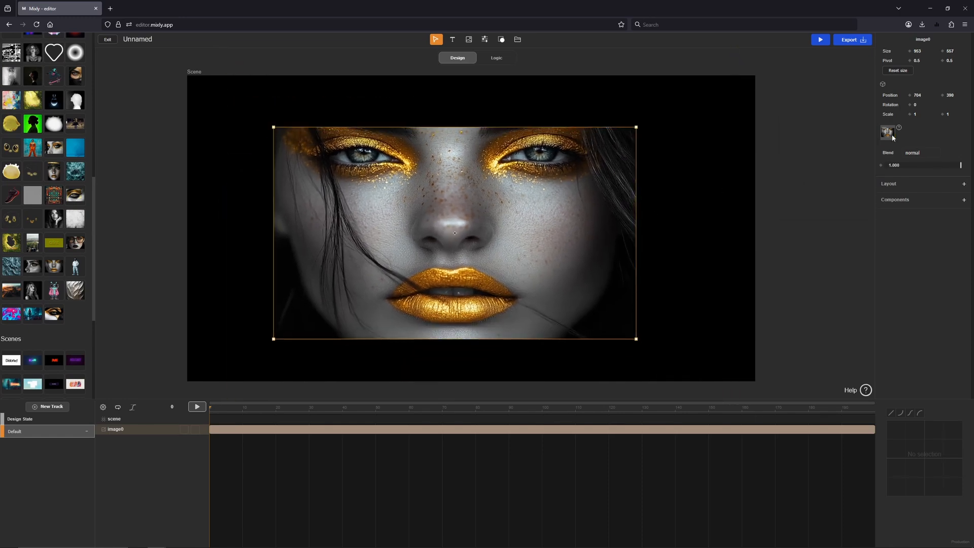
{"action": "left_click", "coordinate": [812, 174]}
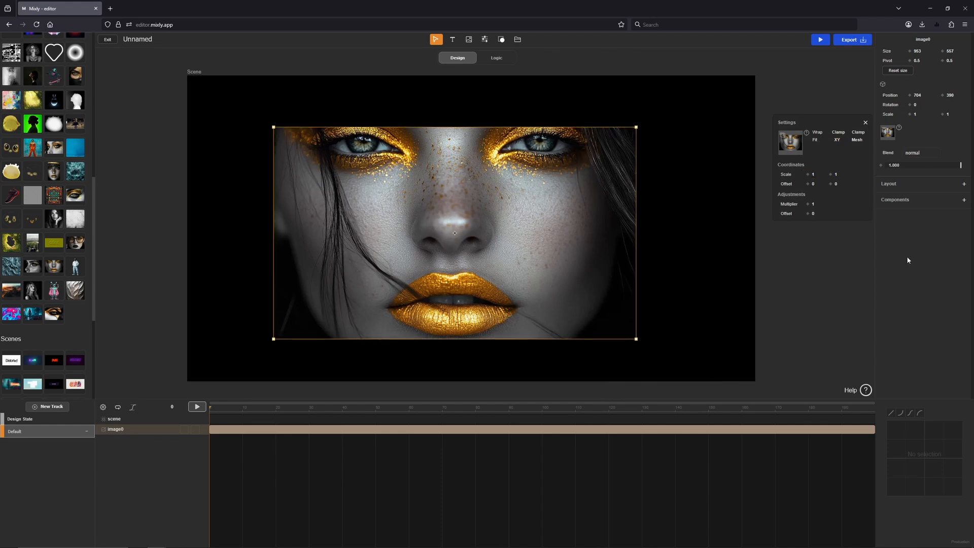
{"action": "left_click", "coordinate": [866, 121]}
- Add the Layout to Parent behaviour to the portrait and anchor it to all four sides of the scene
{"action": "left_click", "coordinate": [964, 184]}
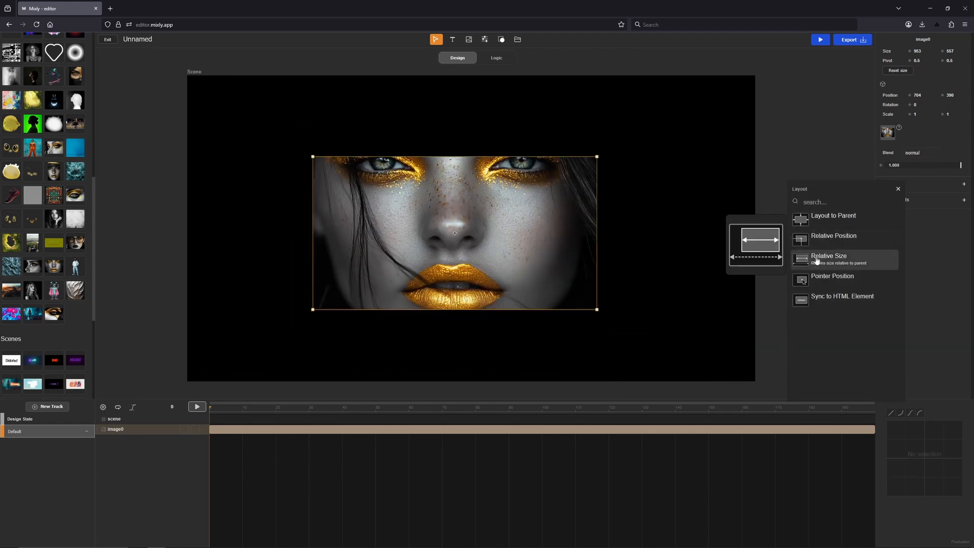
{"action": "left_click", "coordinate": [829, 220]}
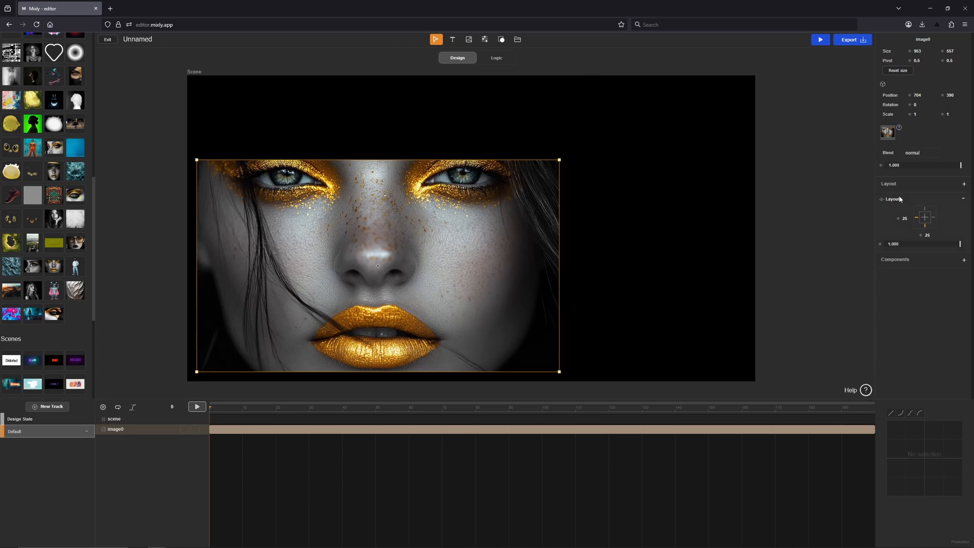
{"action": "left_click", "coordinate": [925, 210]}
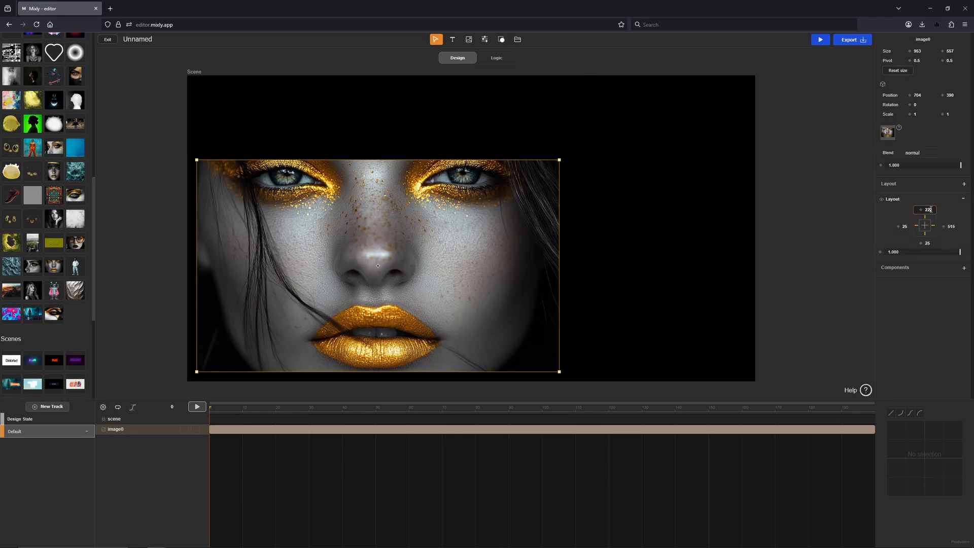
- Set the portrait's top, left, bottom and right layout offsets to 0 so it fills the scene
{"action": "type", "text": "0"}
{"action": "double_click", "coordinate": [906, 226]}
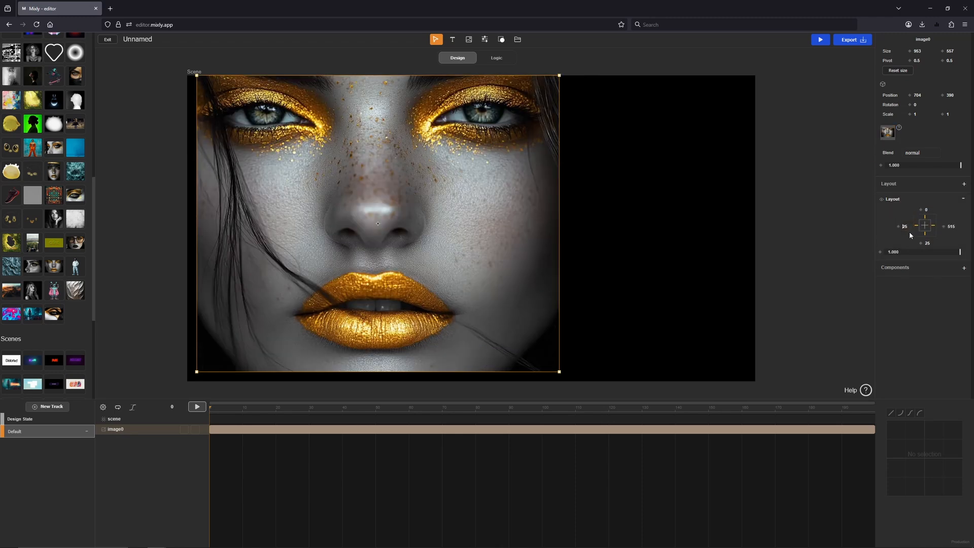
{"action": "type", "text": "0"}
{"action": "double_click", "coordinate": [934, 244]}
{"action": "type", "text": "0"}
{"action": "double_click", "coordinate": [954, 227]}
{"action": "type", "text": "0"}
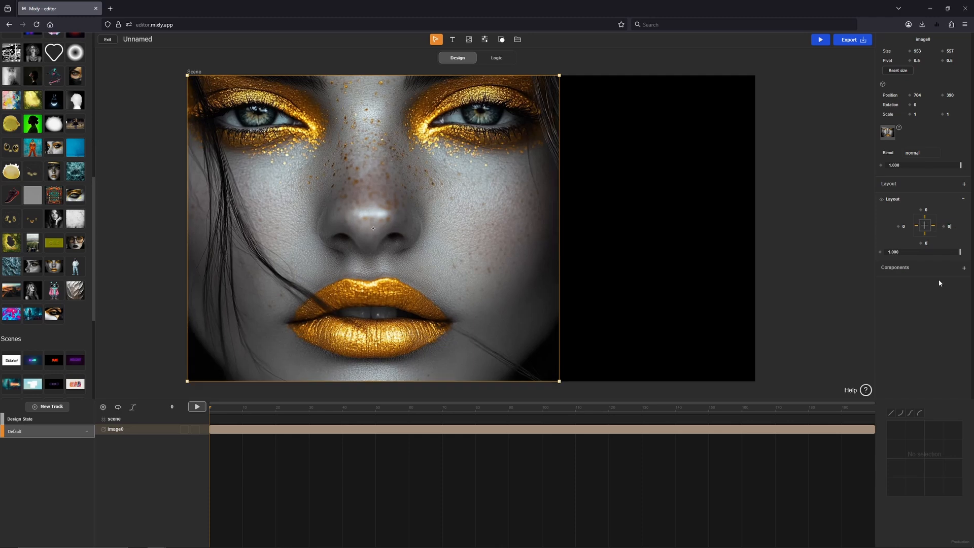
{"action": "left_click", "coordinate": [939, 282]}
- Try different scene sizes, ending at about 1310 × 345, to test how the portrait adapts
{"action": "left_click", "coordinate": [202, 76]}
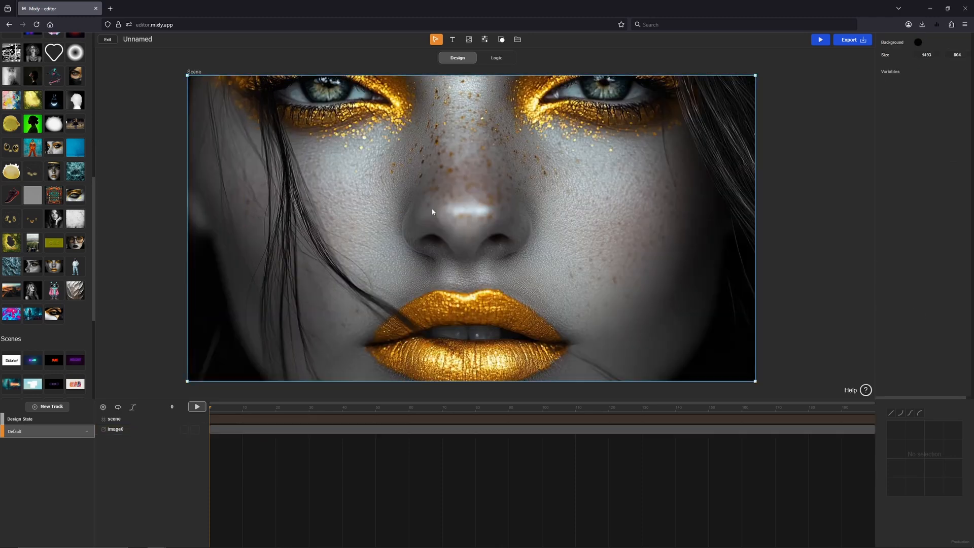
{"action": "left_click_drag", "start_coordinate": [755, 381], "coordinate": [457, 328]}
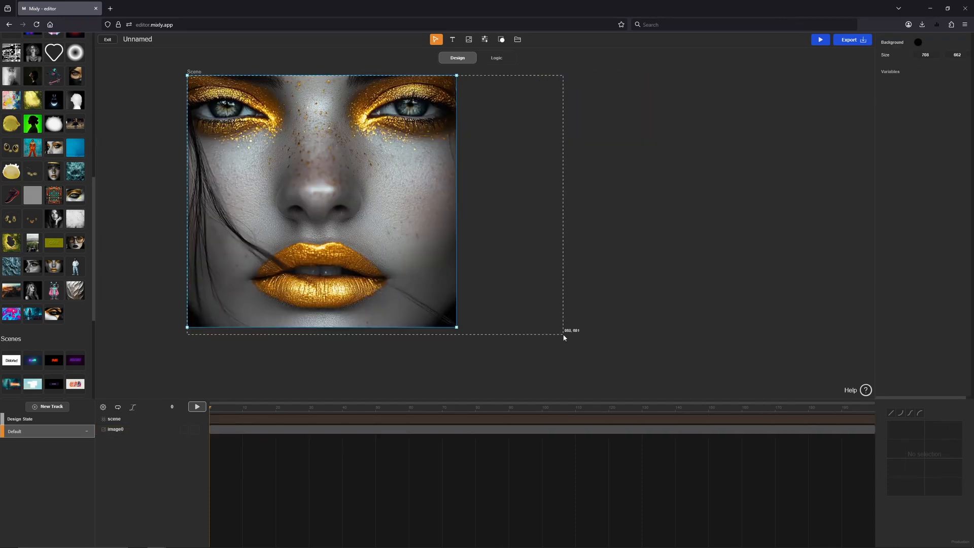
{"action": "left_click_drag", "start_coordinate": [564, 337], "coordinate": [686, 206]}
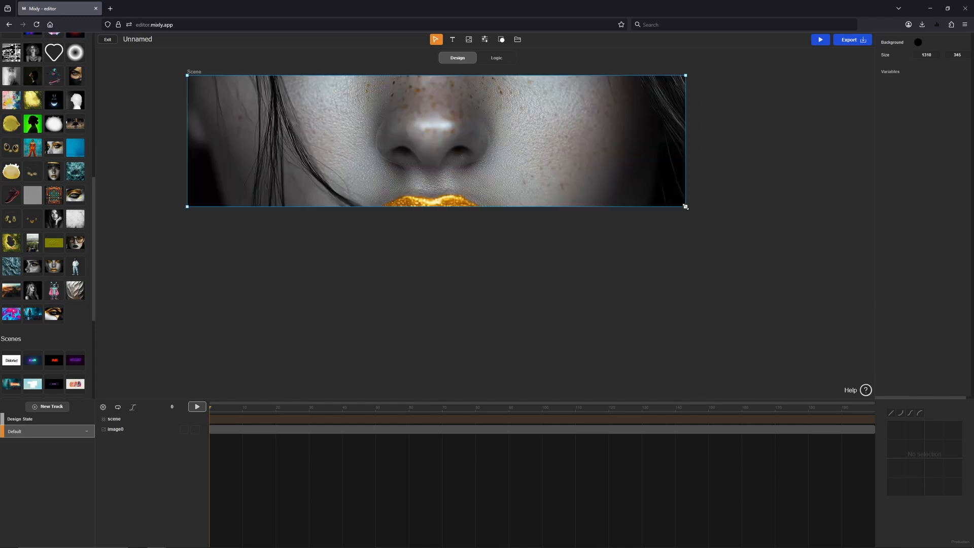
- Set the portrait's vertical pivot to about 0.08 and resize the scene to about 1294 × 746
{"action": "left_click", "coordinate": [519, 122]}
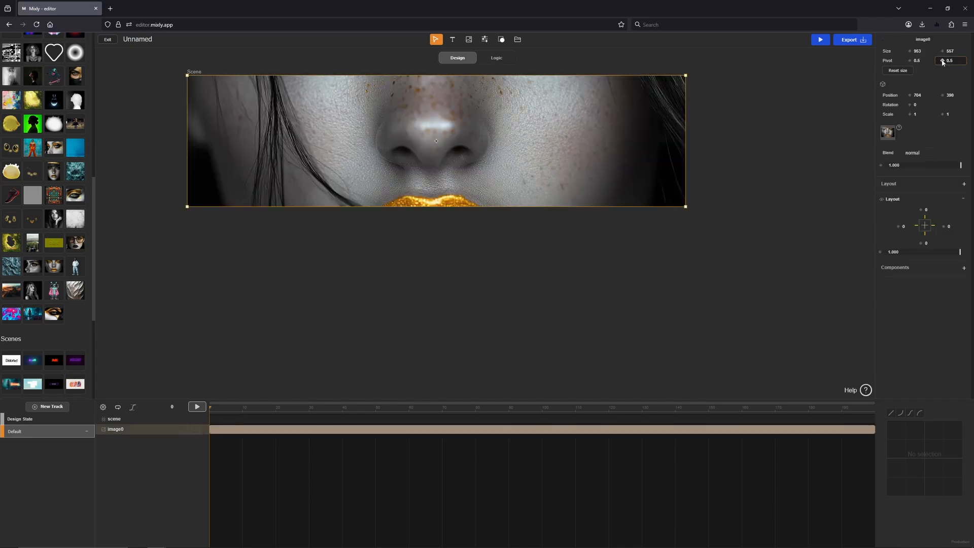
{"action": "left_click_drag", "start_coordinate": [940, 60], "coordinate": [915, 61]}
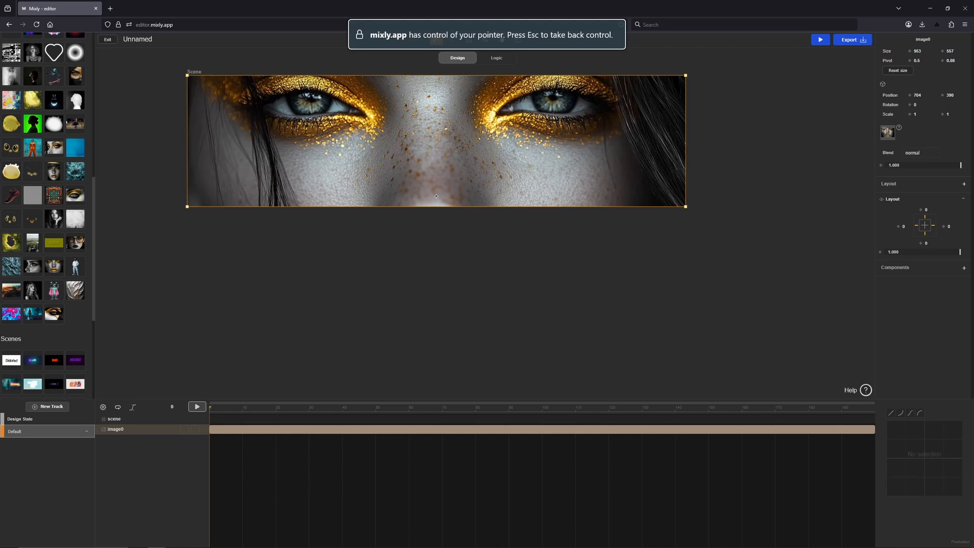
{"action": "left_click", "coordinate": [717, 238]}
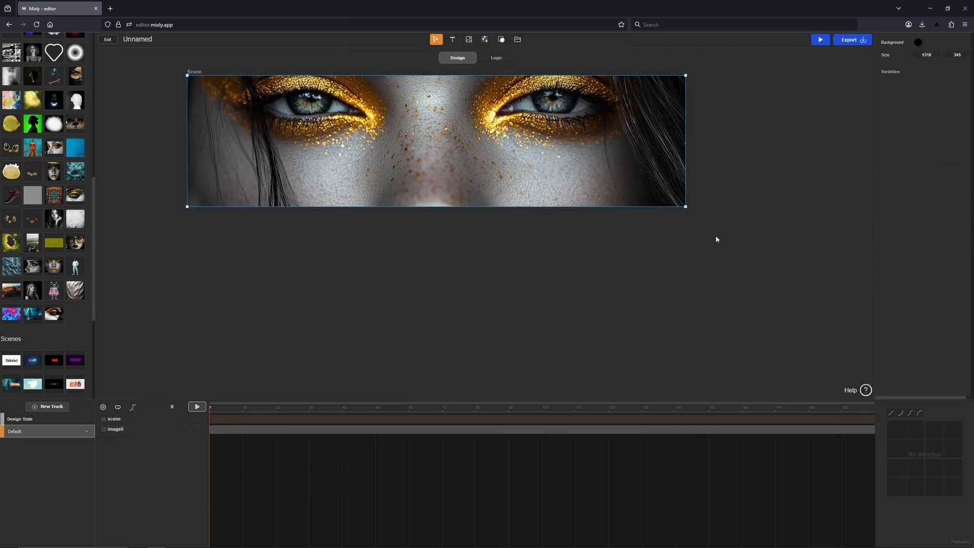
{"action": "left_click_drag", "start_coordinate": [595, 325], "coordinate": [680, 358]}
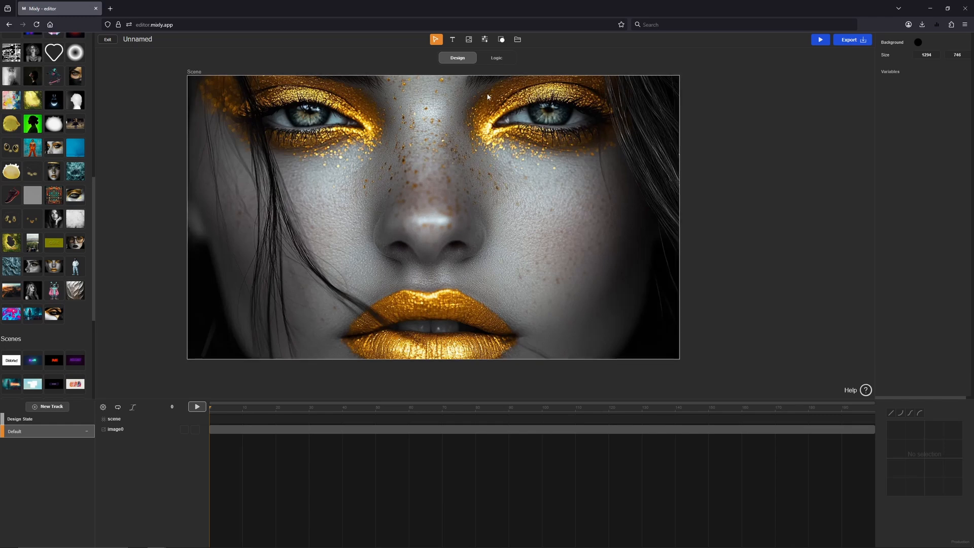
- Add a circle shape at the scene's centre and rename its shape layer MaskShapes
{"action": "left_click", "coordinate": [500, 40]}
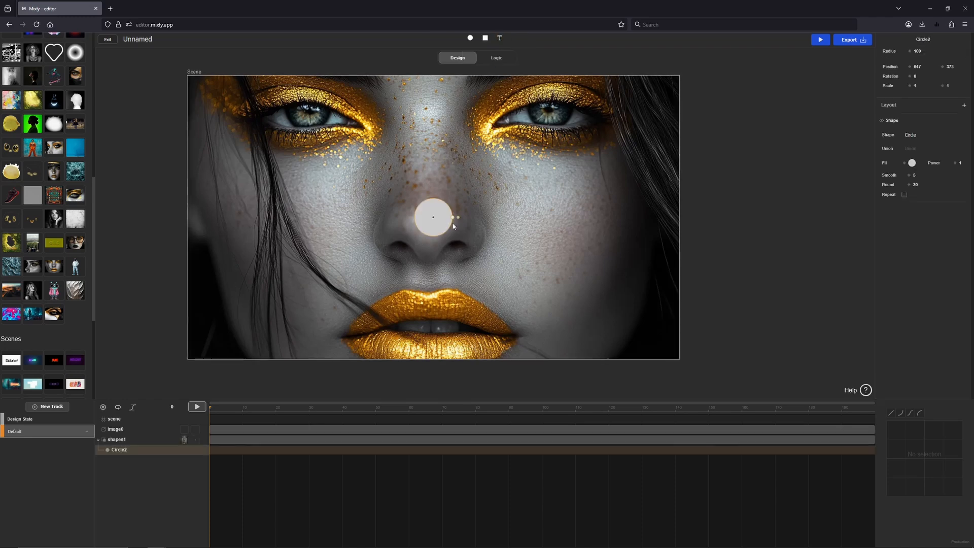
{"action": "left_click", "coordinate": [124, 440]}
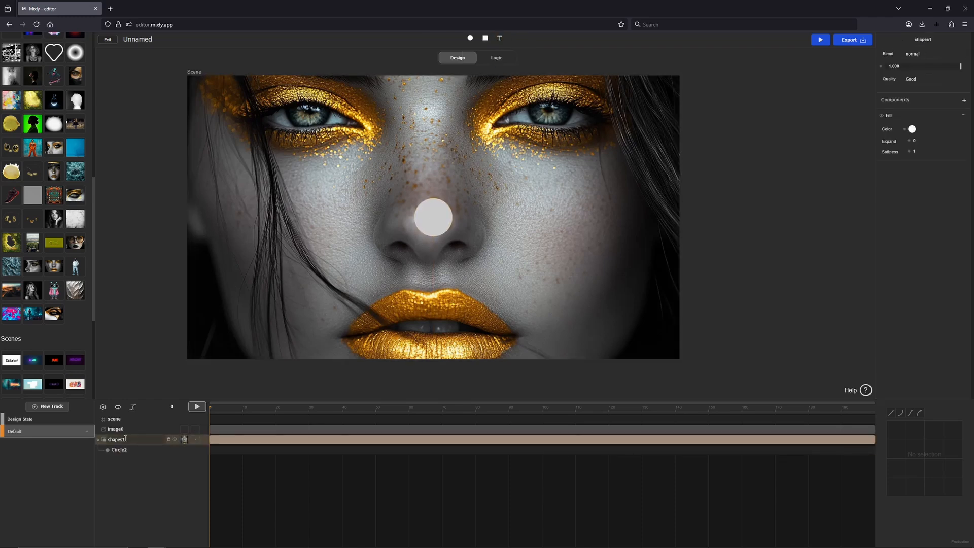
{"action": "type", "text": "MaskShapes"}
{"action": "key", "text": "Return"}
- Rename the circle to Rect and change its shape type to Rectangle
{"action": "left_click", "coordinate": [116, 449]}
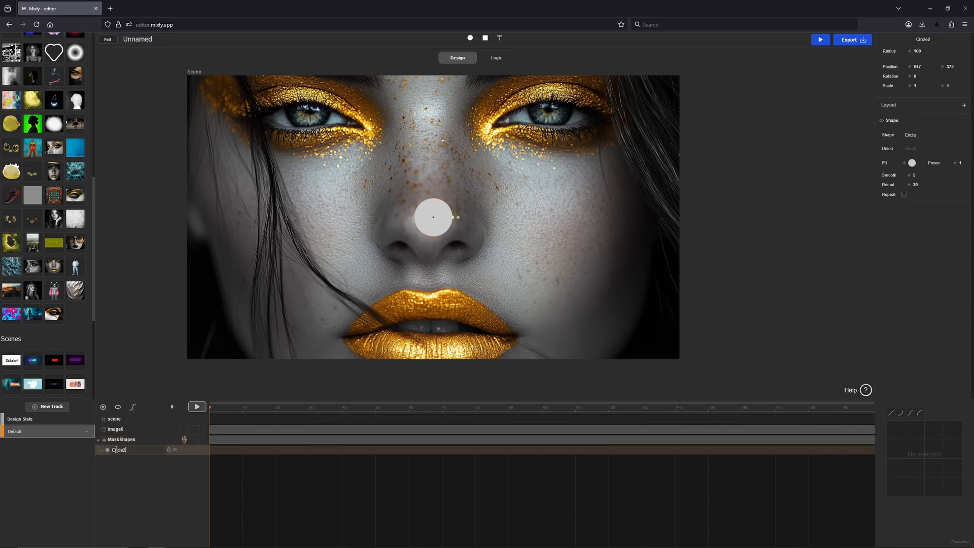
{"action": "key", "text": "BackSpace"}
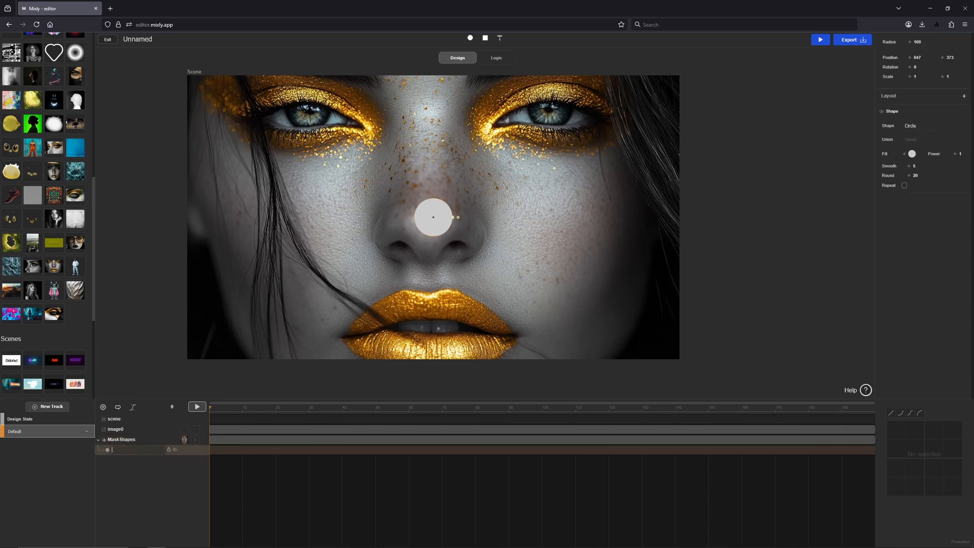
{"action": "type", "text": "Rect"}
{"action": "key", "text": "Return"}
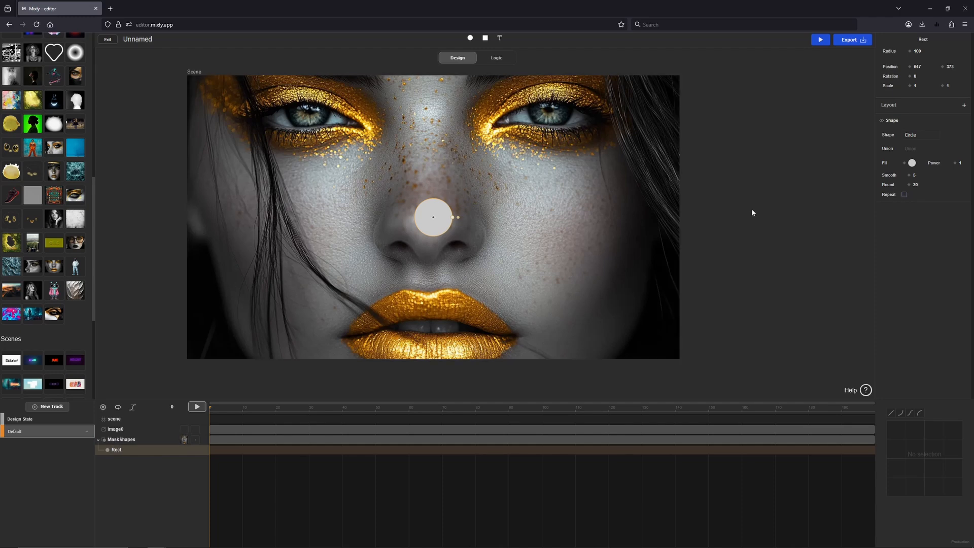
{"action": "left_click", "coordinate": [925, 138]}
{"action": "left_click", "coordinate": [915, 152]}
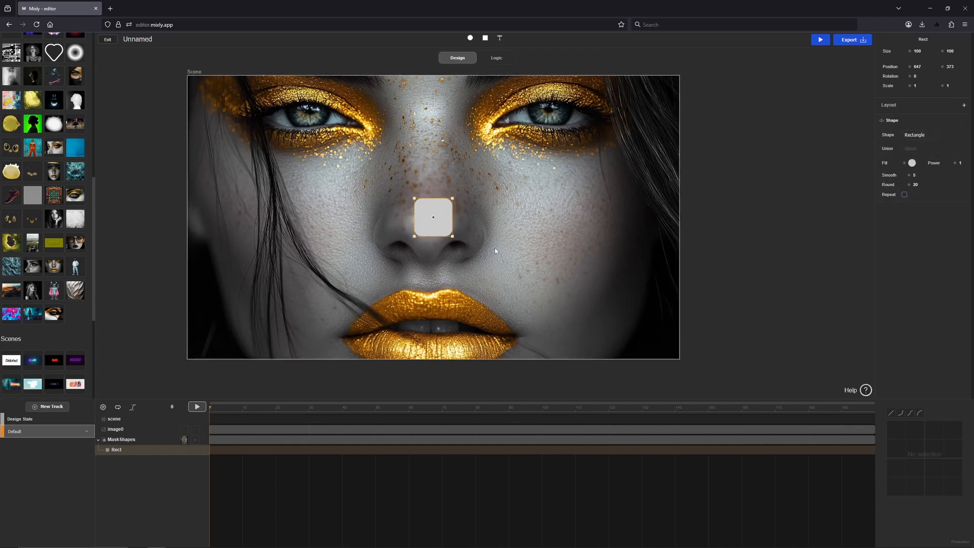
- Resize the rectangle into a vertical strip of 114 × 2000 over the middle of the face and fill it with white (FFFFFF)
{"action": "left_click_drag", "start_coordinate": [452, 237], "coordinate": [459, 344]}
{"action": "left_click_drag", "start_coordinate": [450, 290], "coordinate": [447, 217]}
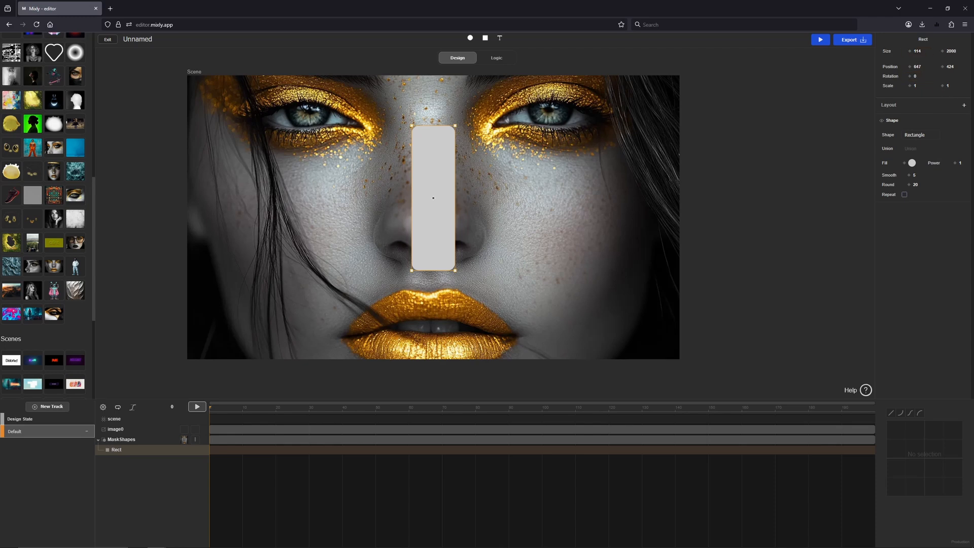
{"action": "key", "text": "Return"}
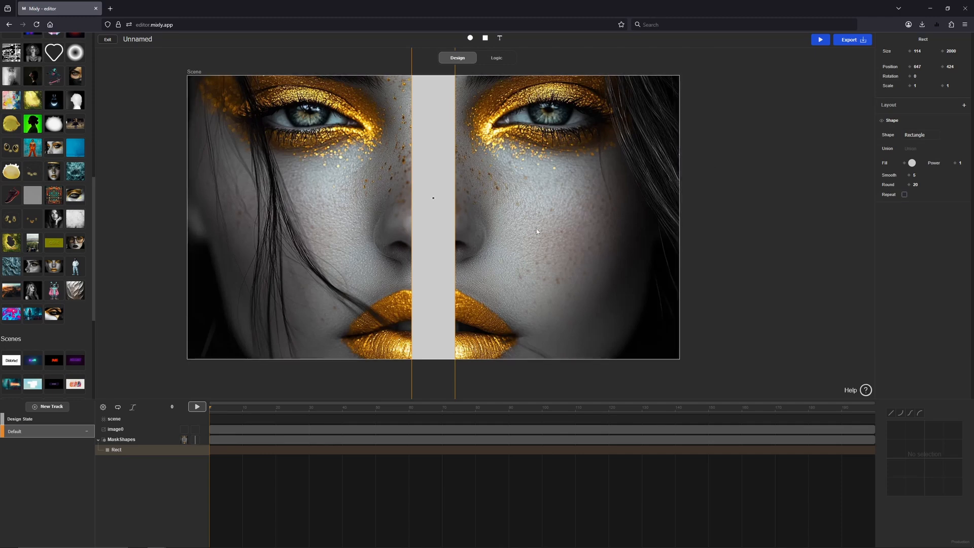
{"action": "left_click", "coordinate": [914, 162]}
{"action": "left_click_drag", "start_coordinate": [869, 189], "coordinate": [816, 143]}
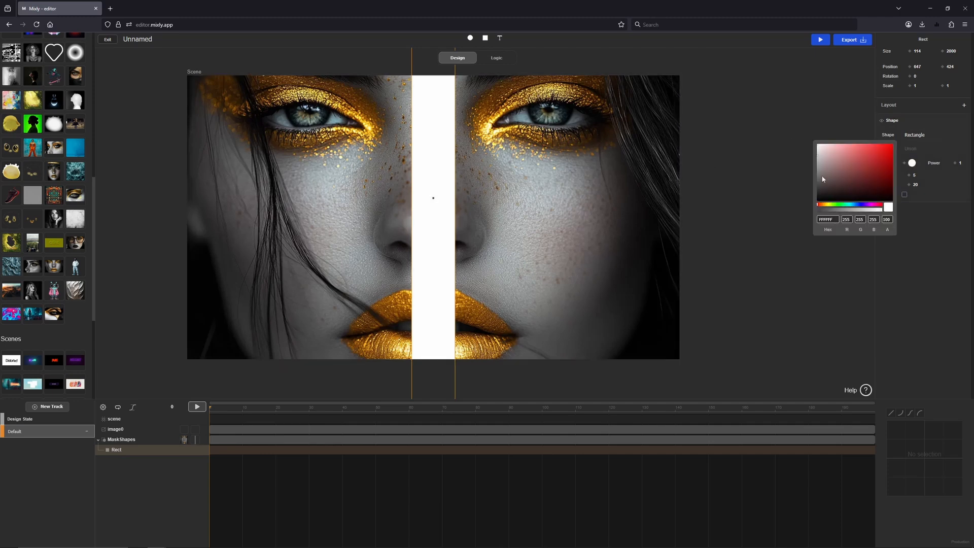
- Place a copy of the white strip on each side and vary the strips' widths and spacing, making the middle one about 208 wide
{"action": "left_click_drag", "start_coordinate": [428, 263], "coordinate": [483, 266]}
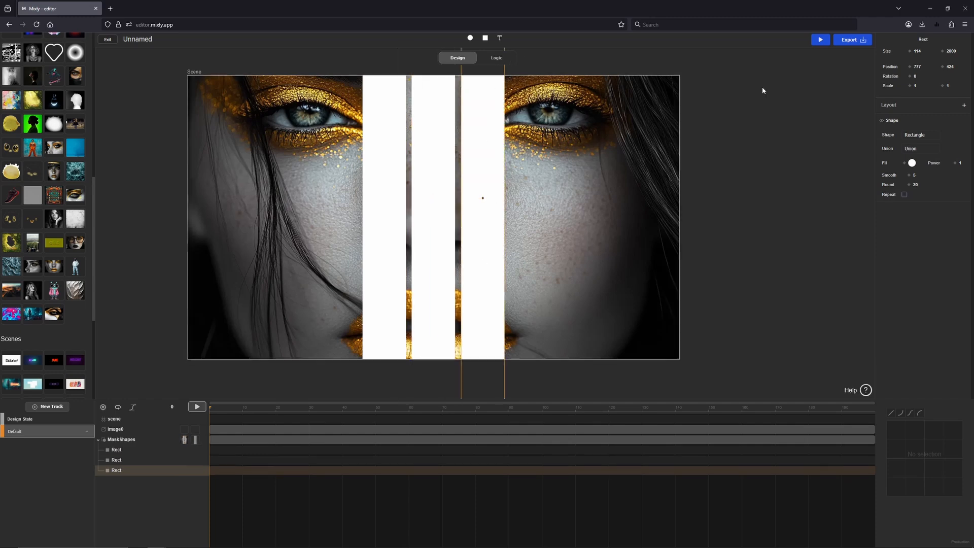
{"action": "left_click_drag", "start_coordinate": [917, 52], "coordinate": [779, 81]}
{"action": "left_click", "coordinate": [437, 202]}
{"action": "left_click", "coordinate": [378, 163]}
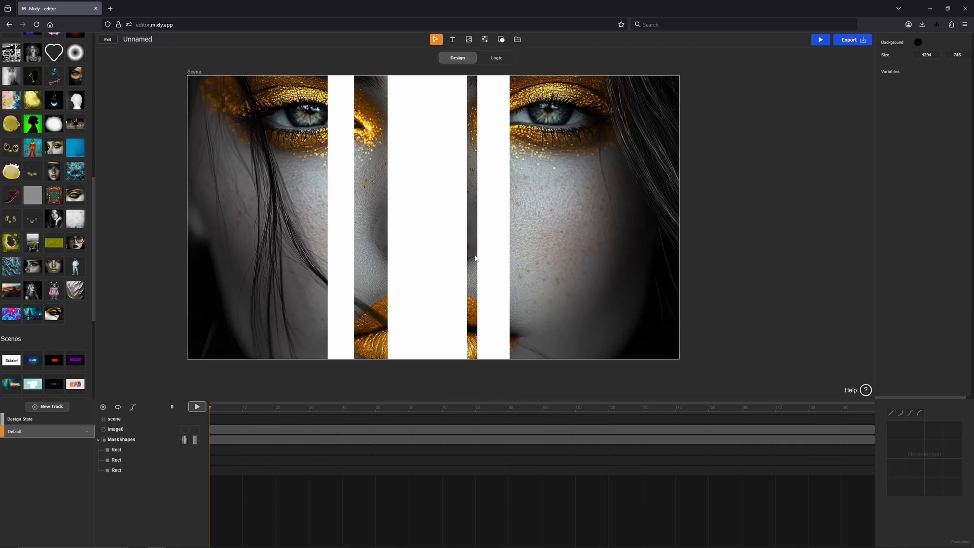
{"action": "left_click", "coordinate": [449, 259]}
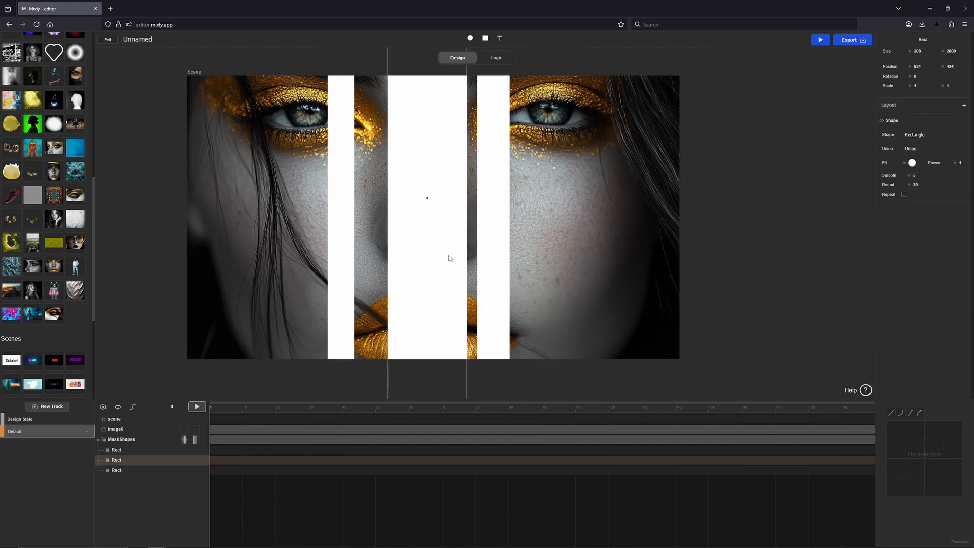
- Give the MaskShapes layer a white fill (FFFFFF) with softness 26.2 and shift the right-hand strip outward to about X 852
{"action": "left_click", "coordinate": [142, 439]}
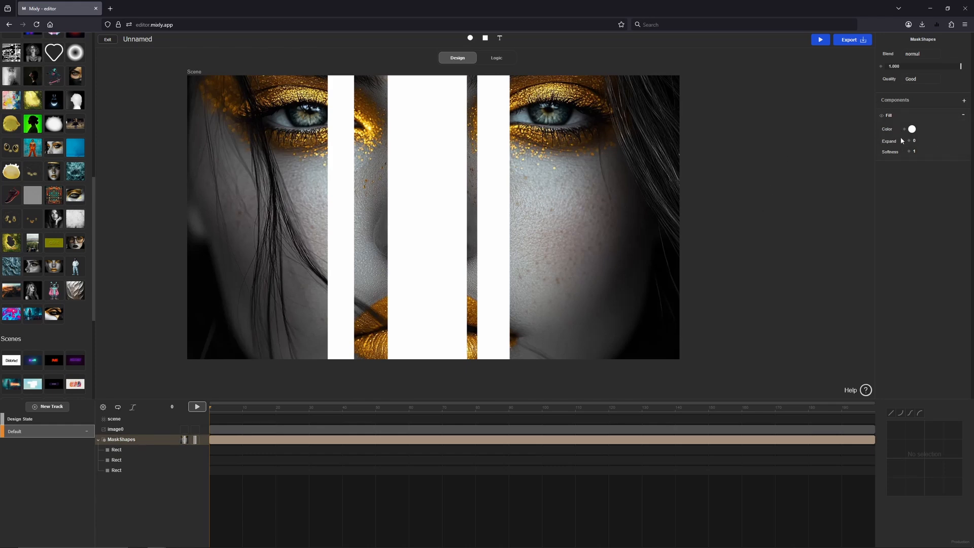
{"action": "left_click", "coordinate": [911, 128]}
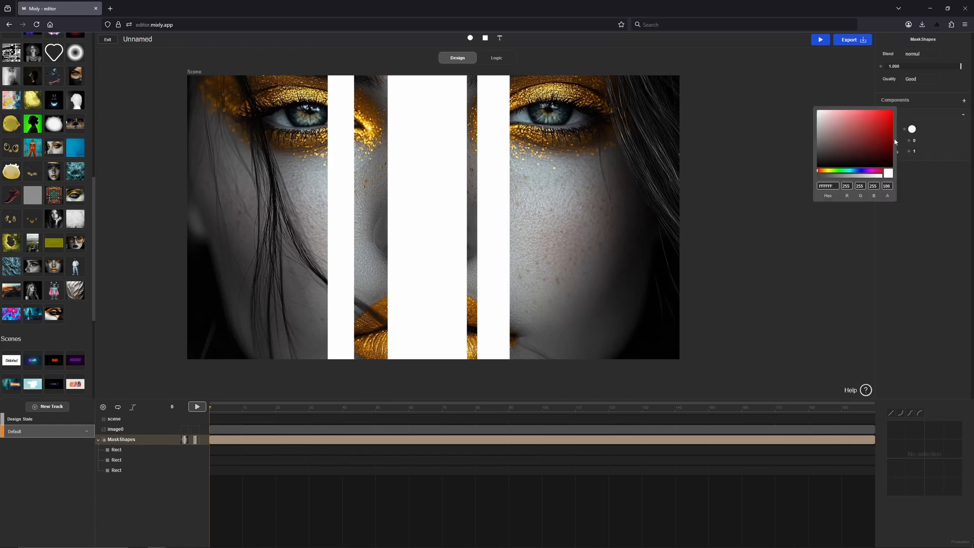
{"action": "left_click_drag", "start_coordinate": [879, 144], "coordinate": [793, 97]}
{"action": "left_click", "coordinate": [895, 253]}
{"action": "left_click_drag", "start_coordinate": [914, 152], "coordinate": [942, 152]}
{"action": "left_click_drag", "start_coordinate": [500, 211], "coordinate": [521, 211]}
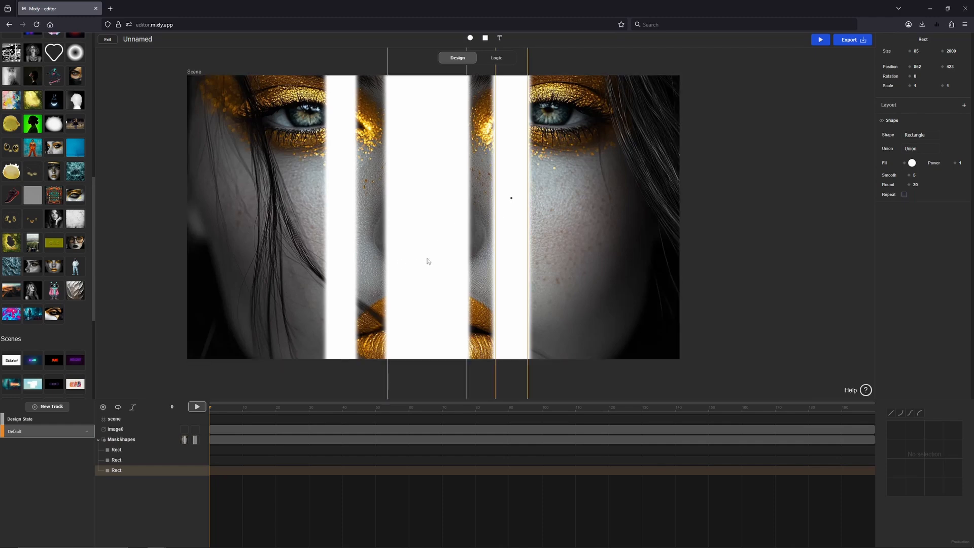
- Reorder the layers so MaskShapes sits behind image0, and briefly hide image0 to check the strips
{"action": "left_click", "coordinate": [145, 439]}
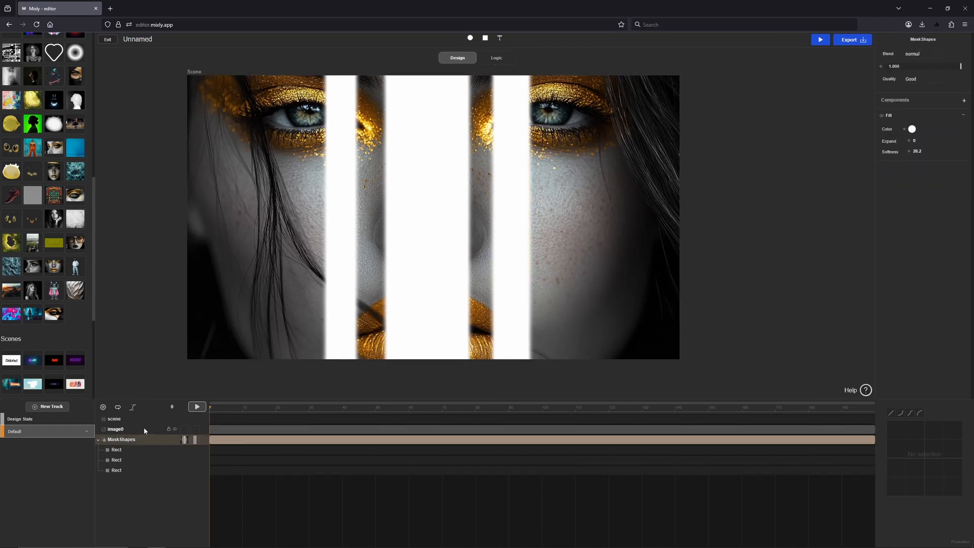
{"action": "left_click_drag", "start_coordinate": [144, 426], "coordinate": [144, 429]}
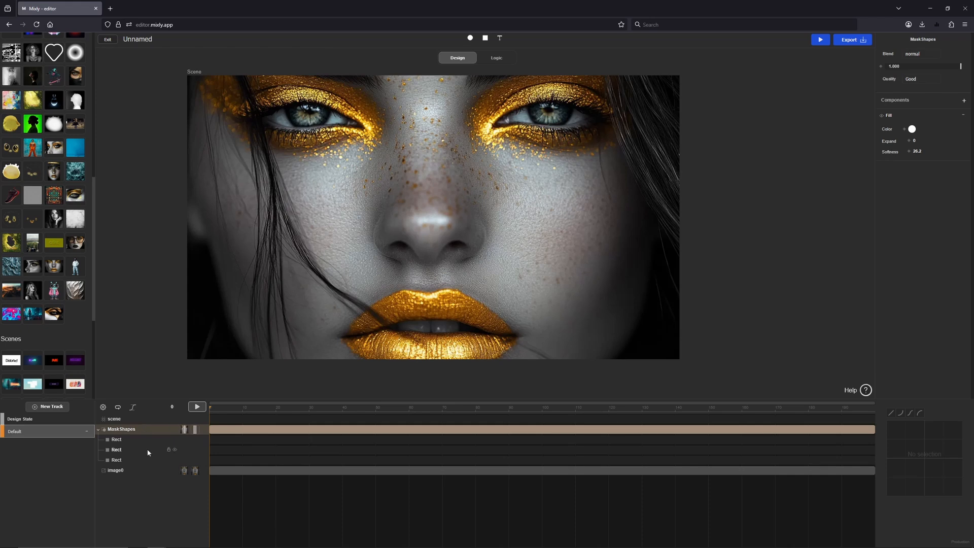
{"action": "left_click", "coordinate": [175, 471]}
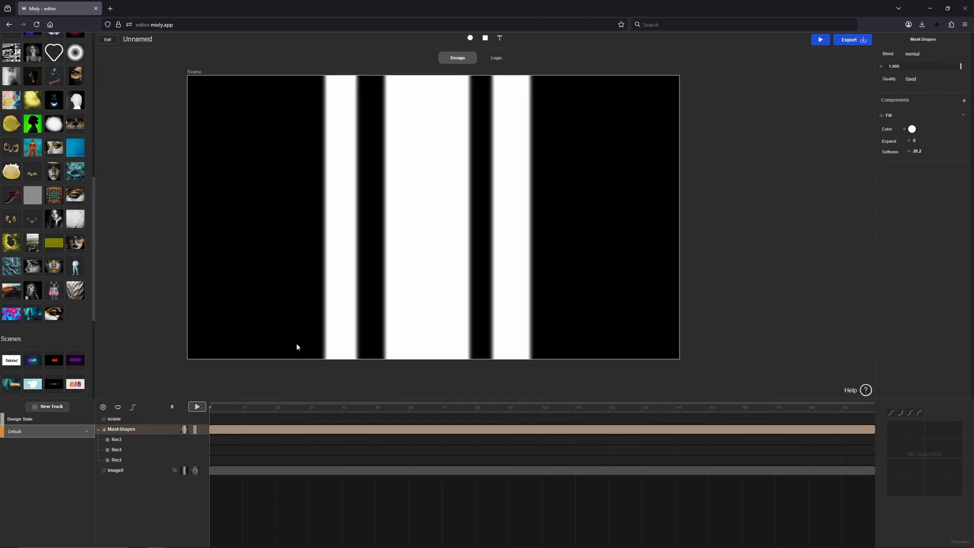
{"action": "left_click", "coordinate": [175, 471]}
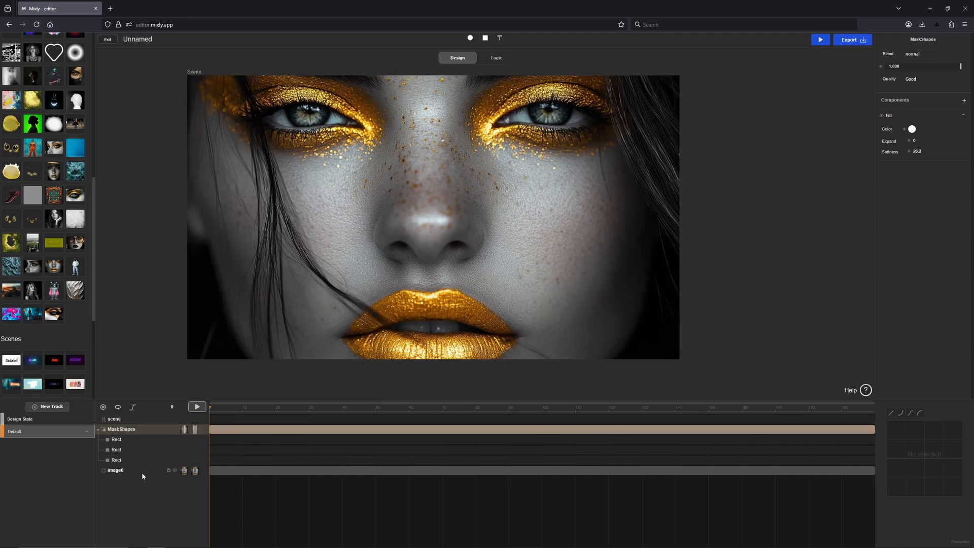
- Rename the image0 layer as Subject and hide it
{"action": "left_click", "coordinate": [123, 471]}
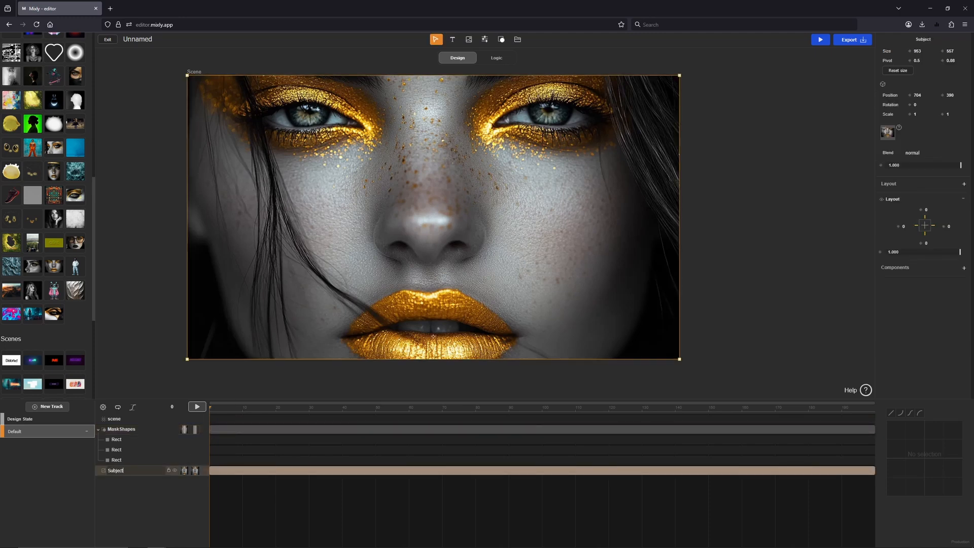
{"action": "key", "text": "Return"}
{"action": "left_click", "coordinate": [175, 470]}
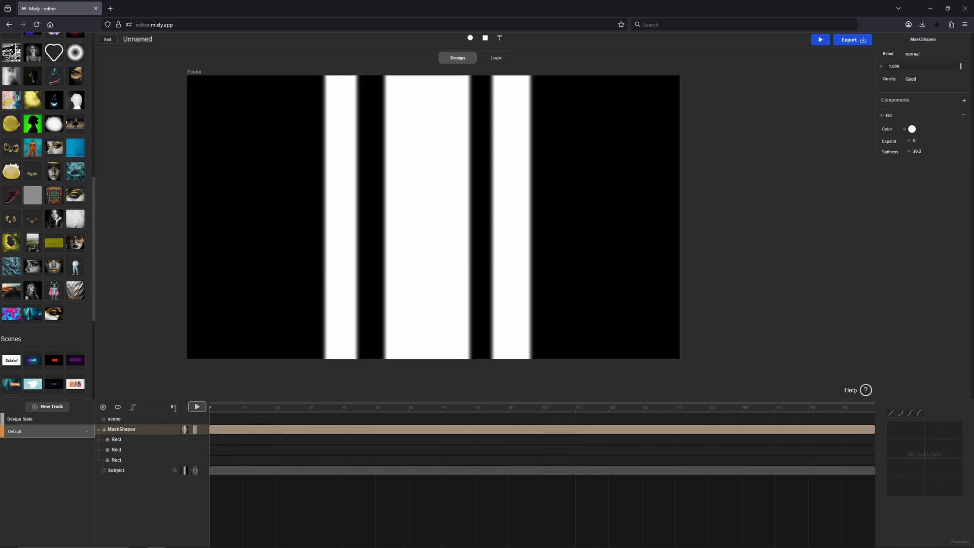
- Make the first strip follow the pointer horizontally only by adding a Pointer Position layout with multipliers 1 and 0
{"action": "left_click", "coordinate": [137, 440]}
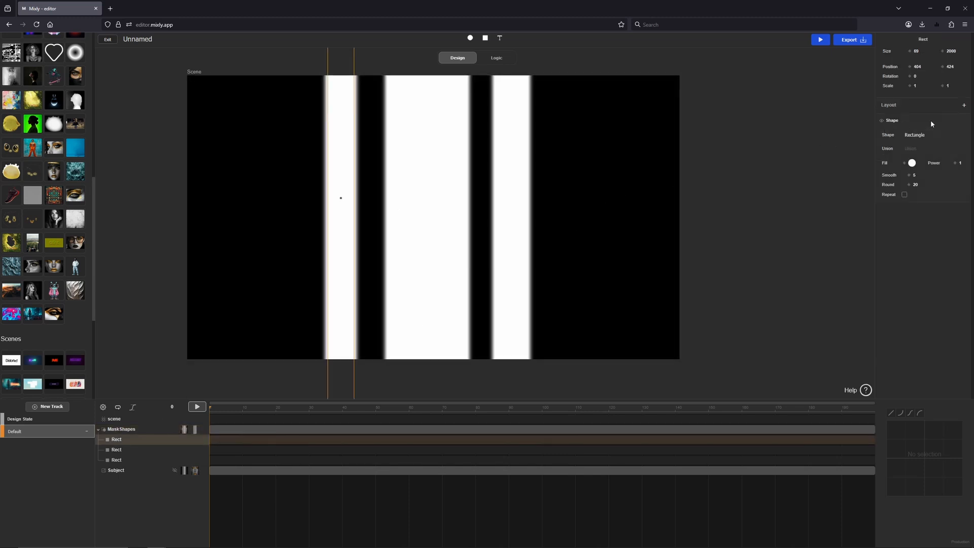
{"action": "left_click", "coordinate": [963, 106]}
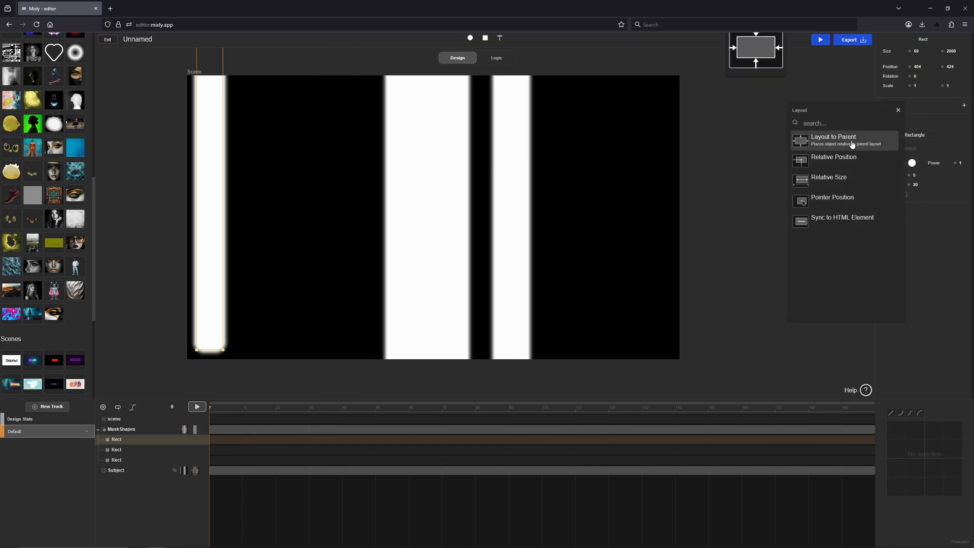
{"action": "left_click", "coordinate": [843, 202]}
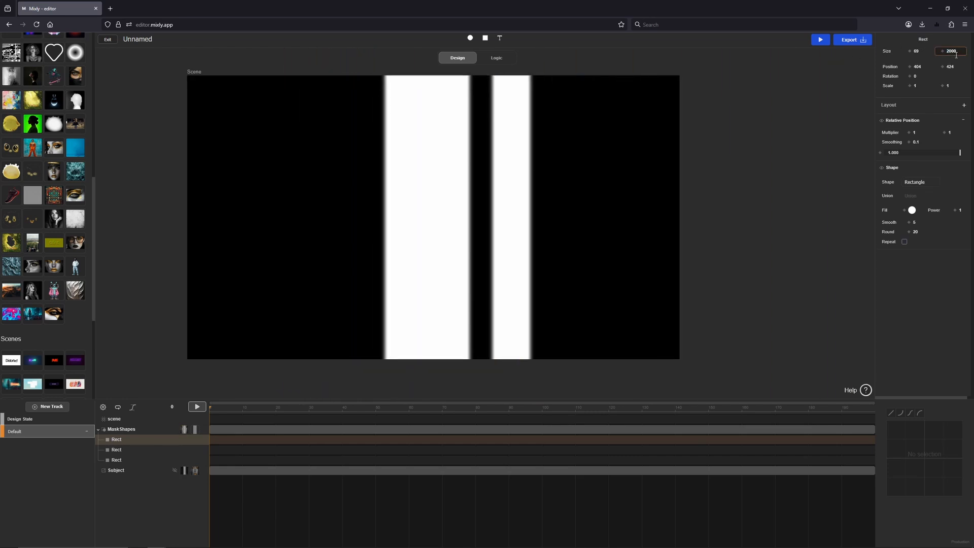
{"action": "key", "text": "BackSpace"}
{"action": "left_click", "coordinate": [948, 133]}
{"action": "type", "text": "0"}
{"action": "left_click", "coordinate": [931, 133]}
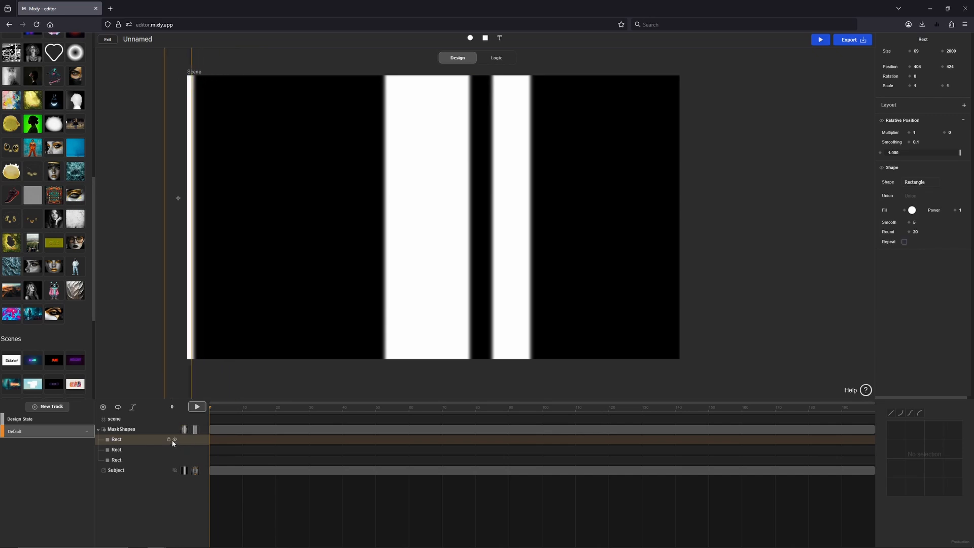
- Lock all three Rect shapes in the MaskShapes layer
{"action": "left_click", "coordinate": [169, 439]}
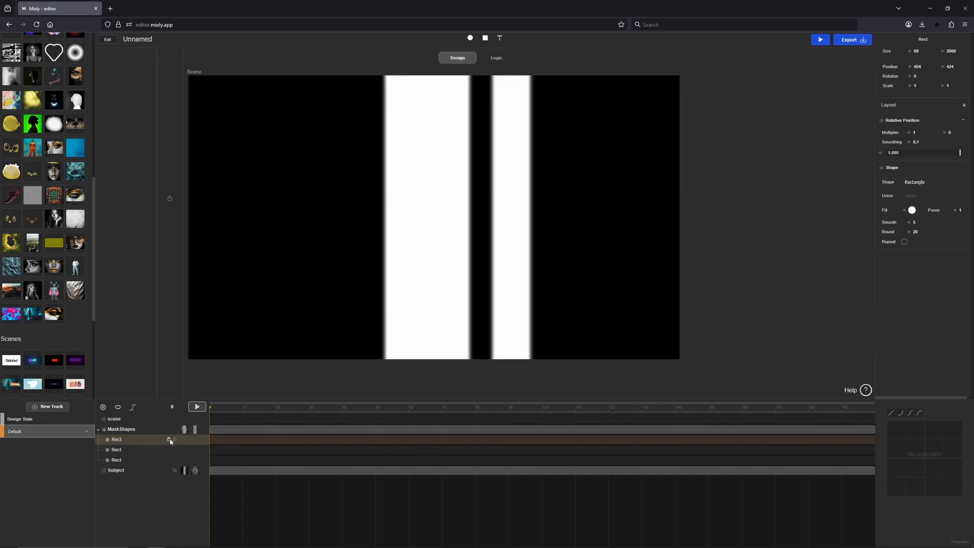
{"action": "left_click", "coordinate": [169, 450]}
{"action": "left_click", "coordinate": [169, 460]}
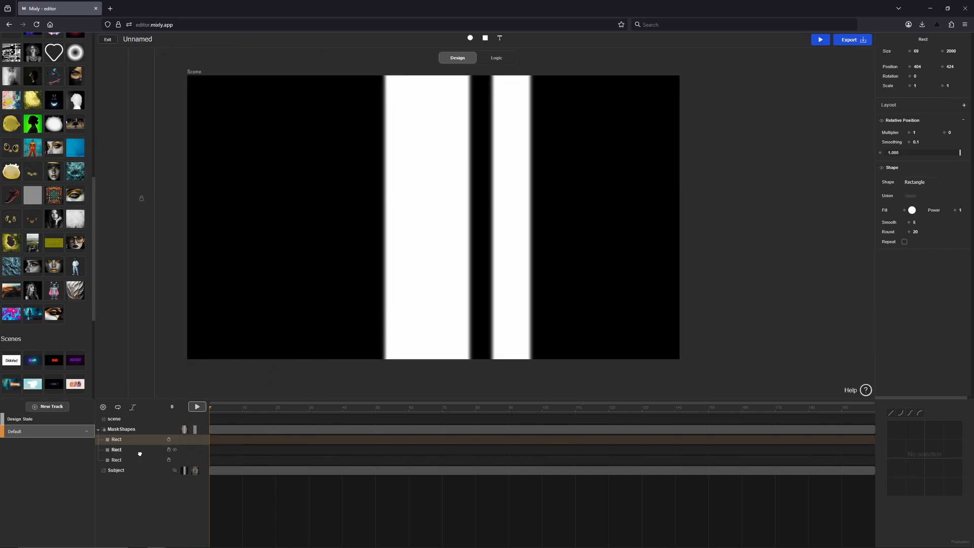
- Add a Pointer Position layout to the wide second strip with multipliers 1 and 0 and a smoothing of about 0.88
{"action": "left_click", "coordinate": [116, 449]}
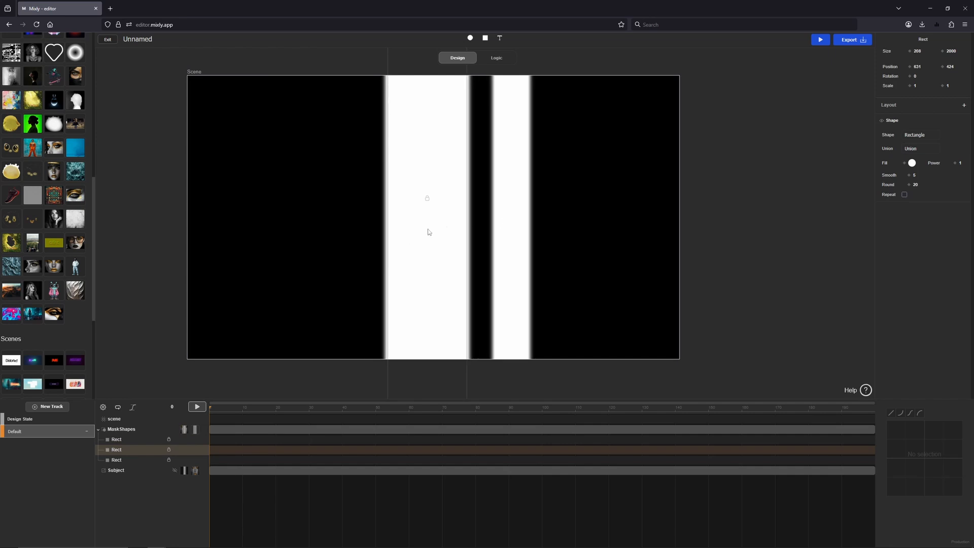
{"action": "left_click", "coordinate": [964, 105]}
{"action": "left_click", "coordinate": [836, 204]}
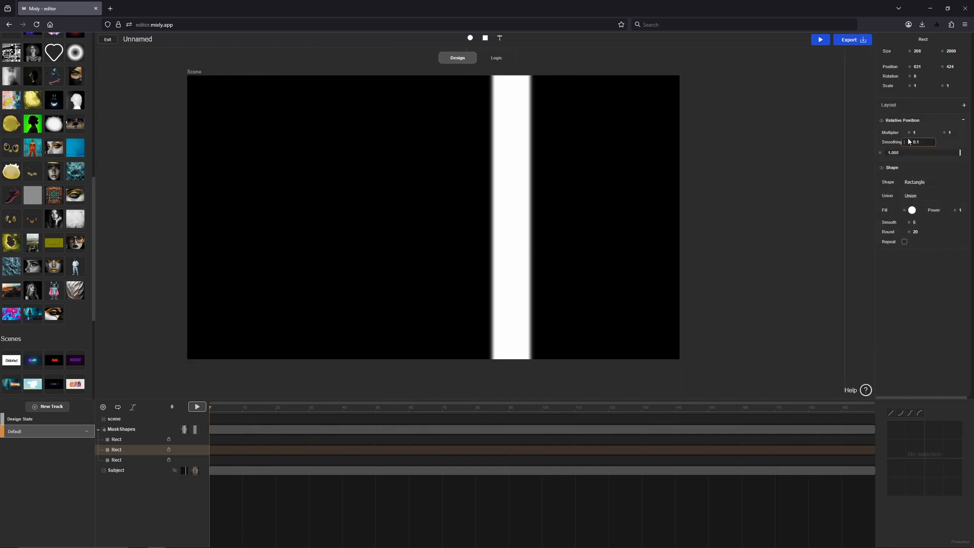
{"action": "left_click", "coordinate": [947, 132]}
{"action": "type", "text": "0"}
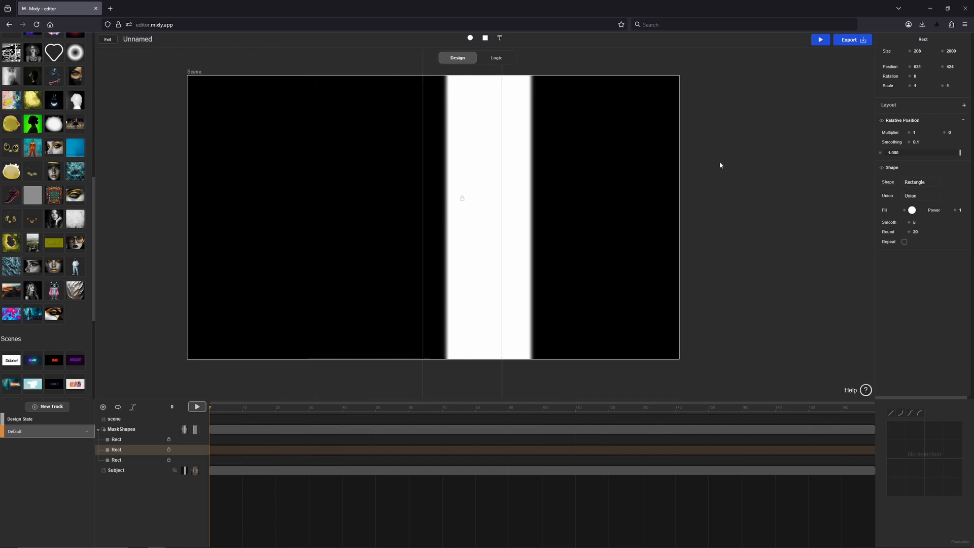
{"action": "left_click_drag", "start_coordinate": [905, 143], "coordinate": [908, 143]}
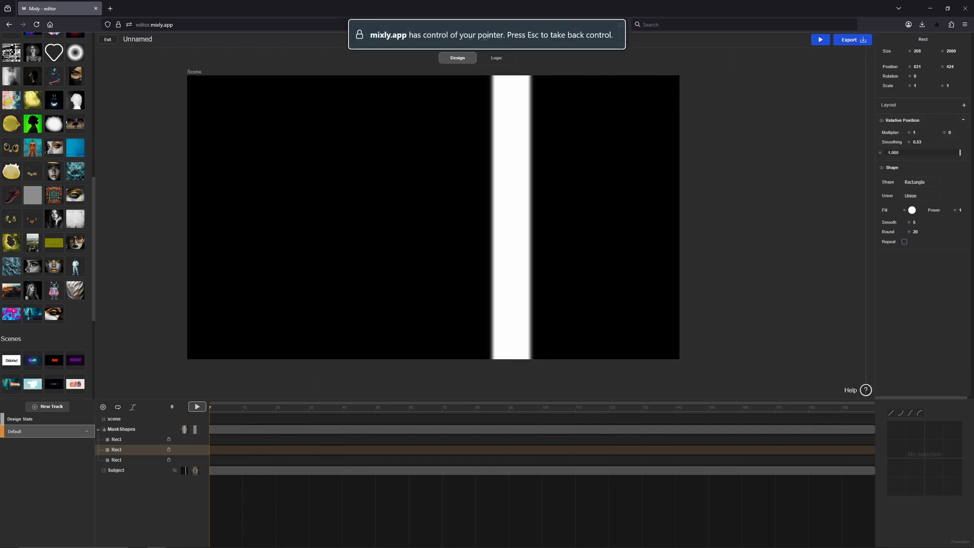
{"action": "left_click_drag", "start_coordinate": [908, 143], "coordinate": [913, 142]}
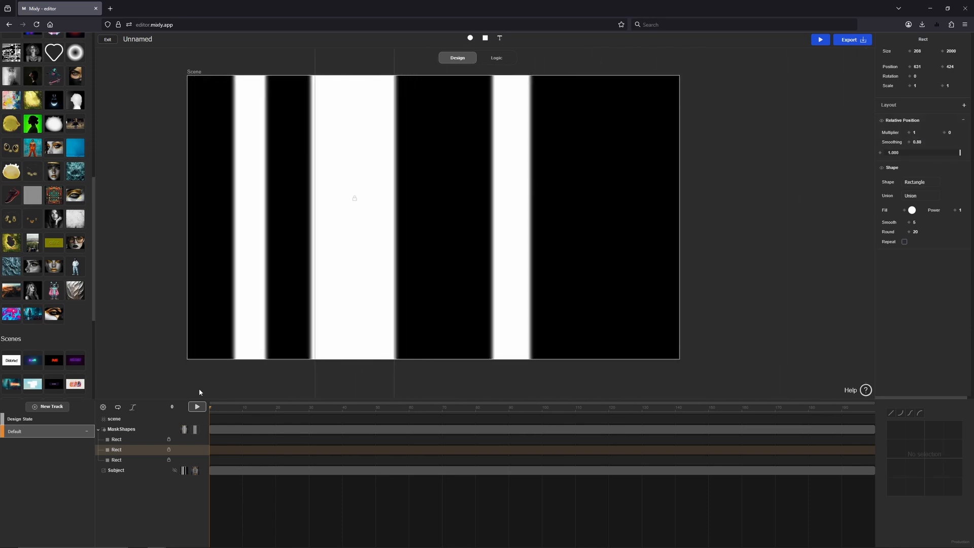
- Add a Pointer Position layout to the third strip with multipliers 1 and 0 and a smoothing of 0.275
{"action": "left_click", "coordinate": [147, 459]}
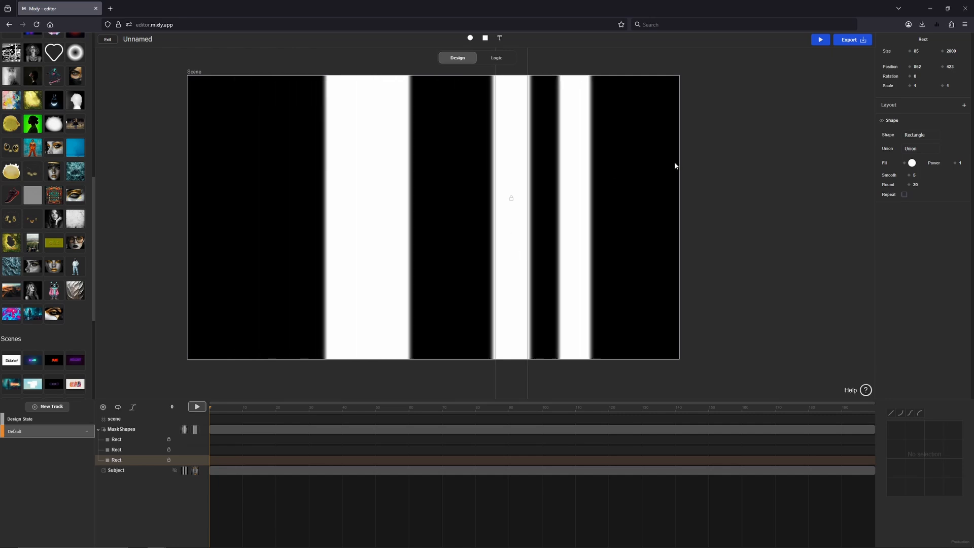
{"action": "left_click", "coordinate": [963, 105]}
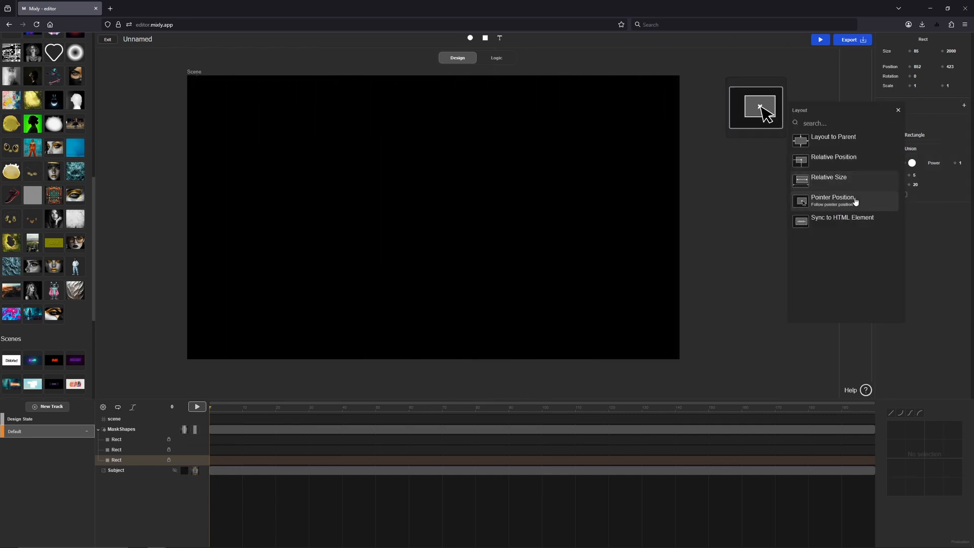
{"action": "left_click", "coordinate": [855, 200]}
{"action": "left_click_drag", "start_coordinate": [909, 142], "coordinate": [602, 181]}
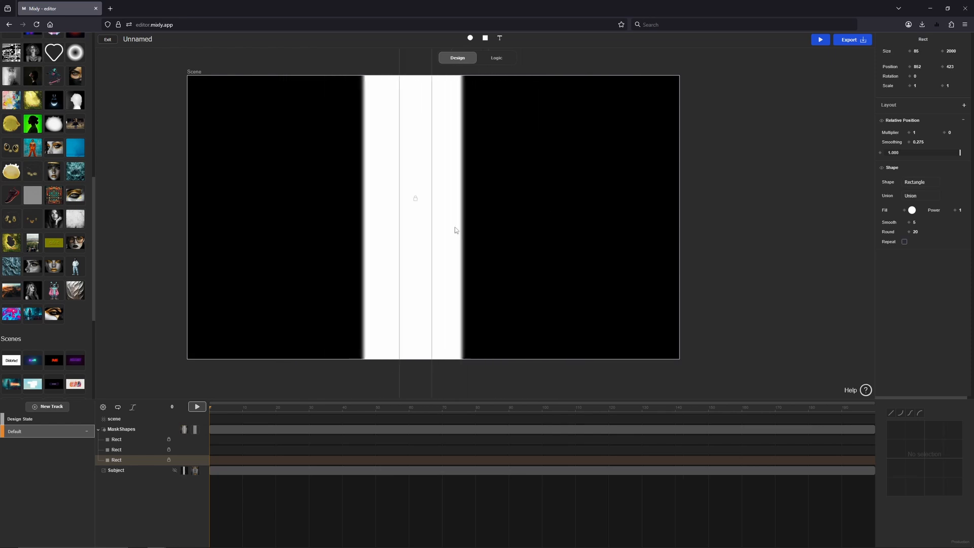
- Show the Subject layer again and add an adjustment layer over it, keeping its default name
{"action": "left_click", "coordinate": [180, 471]}
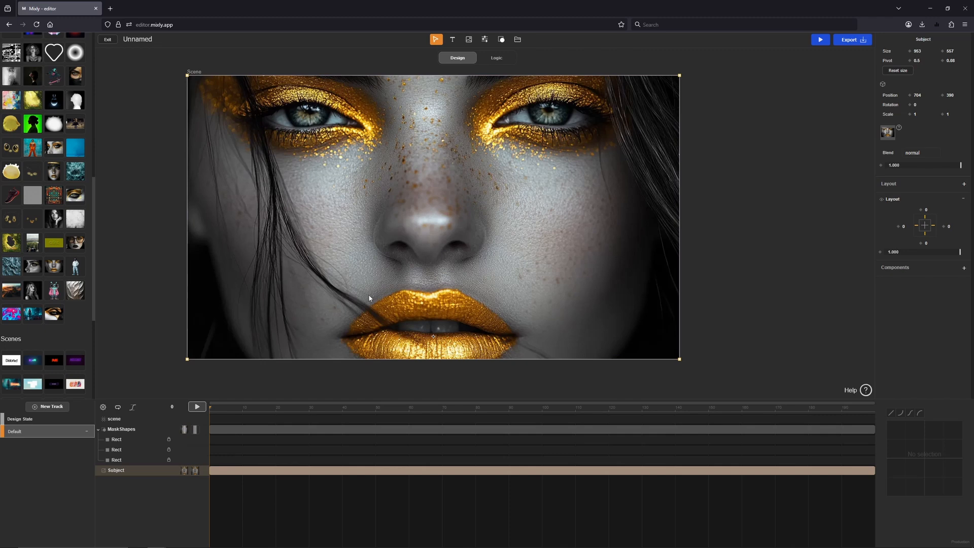
{"action": "left_click", "coordinate": [484, 40]}
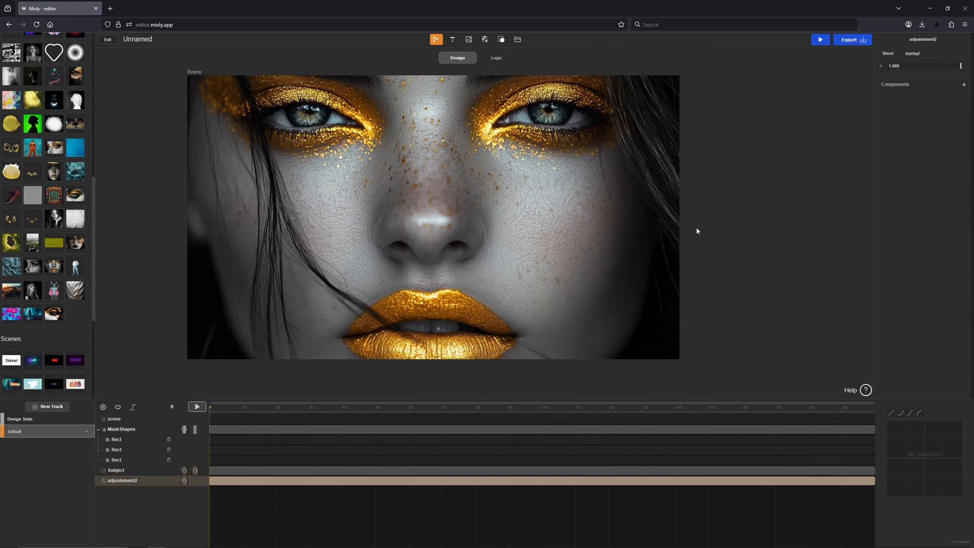
{"action": "double_click", "coordinate": [143, 481]}
{"action": "key", "text": "Return"}
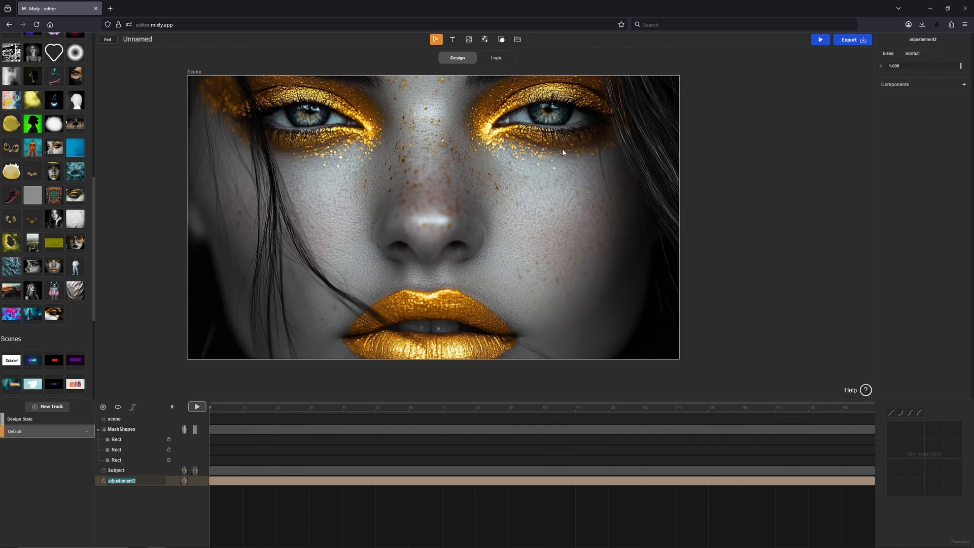
- Add a Gradient Map component to the adjustment layer
{"action": "left_click", "coordinate": [964, 85]}
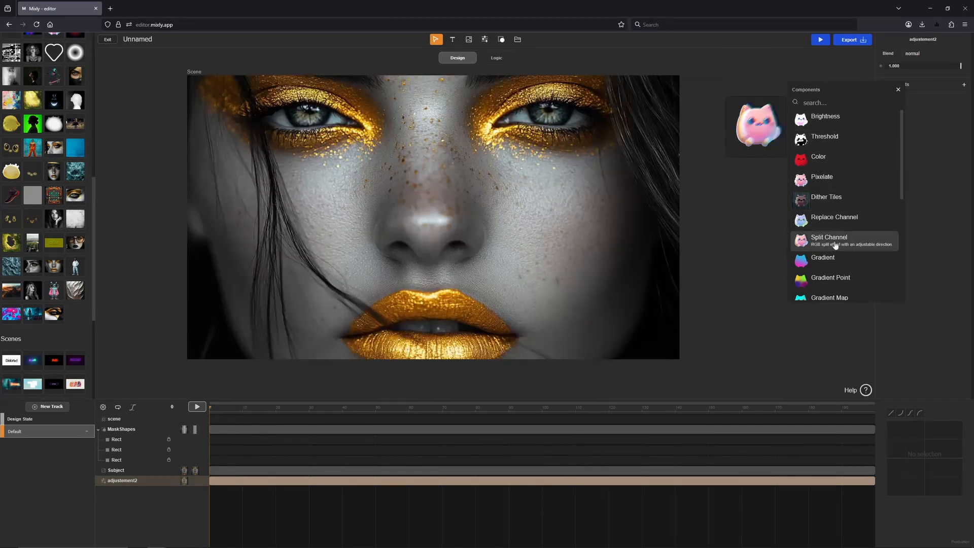
{"action": "scroll", "coordinate": [835, 246], "scroll_direction": "down", "scroll_amount": 3}
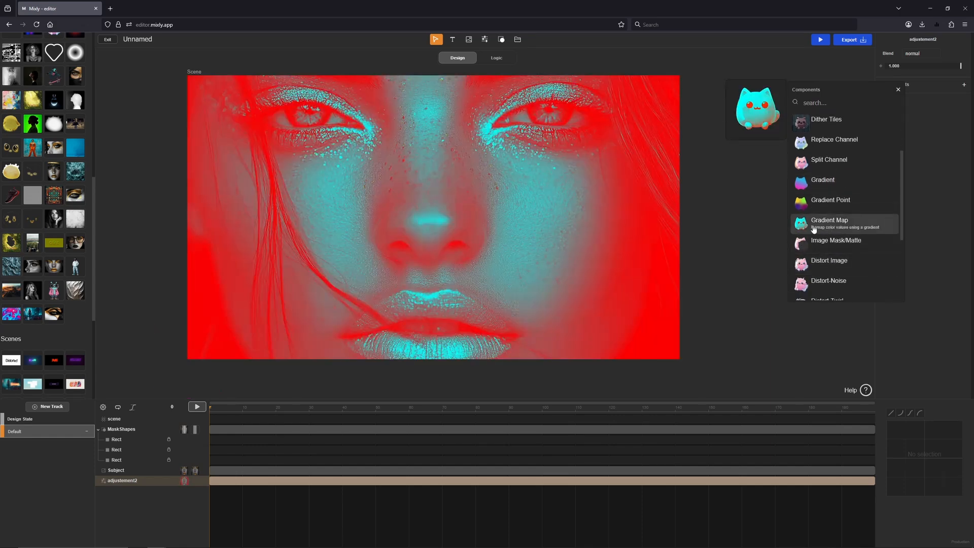
{"action": "left_click", "coordinate": [831, 229]}
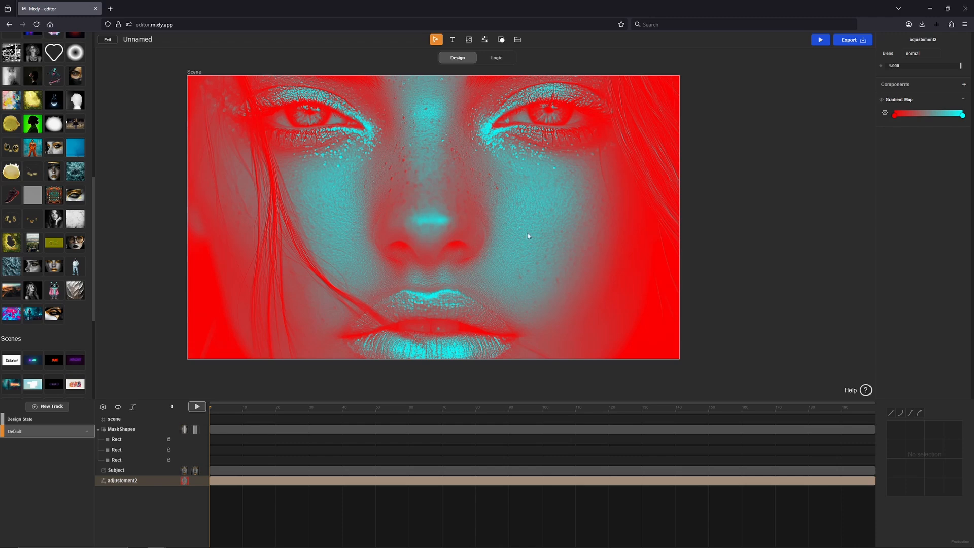
- Set the gradient map's start colour to black (000000) and end colour to white (FFFFFF), and toggle the adjustment layer to compare
{"action": "left_click", "coordinate": [894, 116]}
{"action": "left_click_drag", "start_coordinate": [818, 142], "coordinate": [791, 187]}
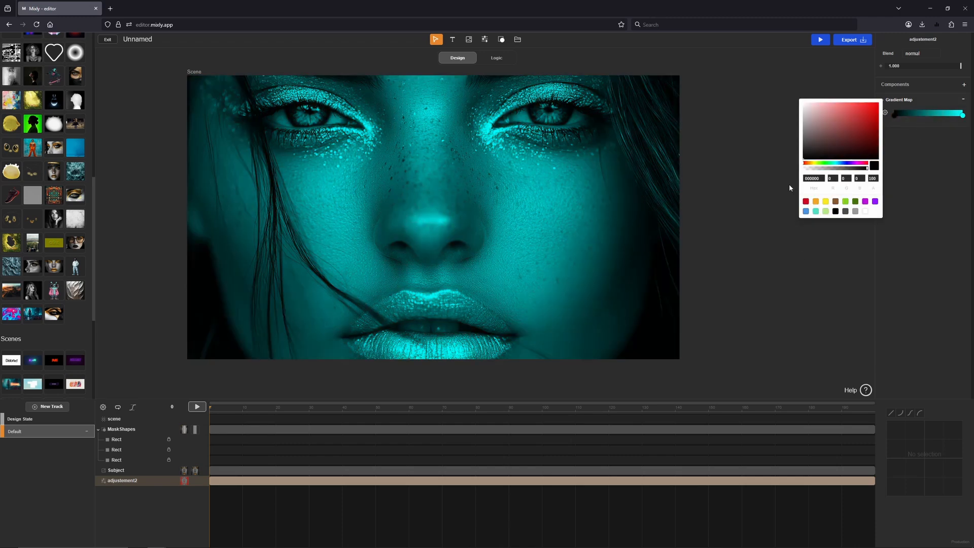
{"action": "left_click", "coordinate": [961, 119]}
{"action": "left_click_drag", "start_coordinate": [838, 143], "coordinate": [766, 88]}
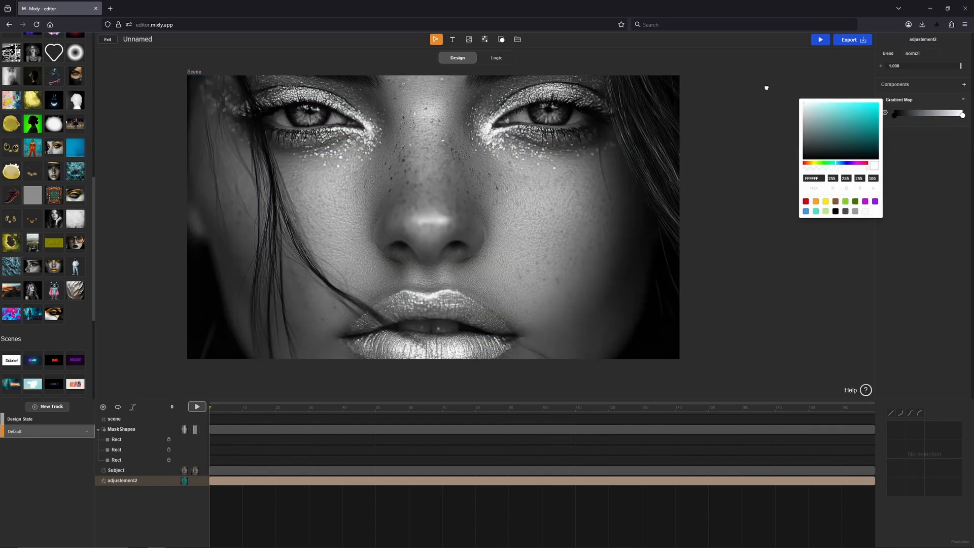
{"action": "left_click", "coordinate": [923, 213]}
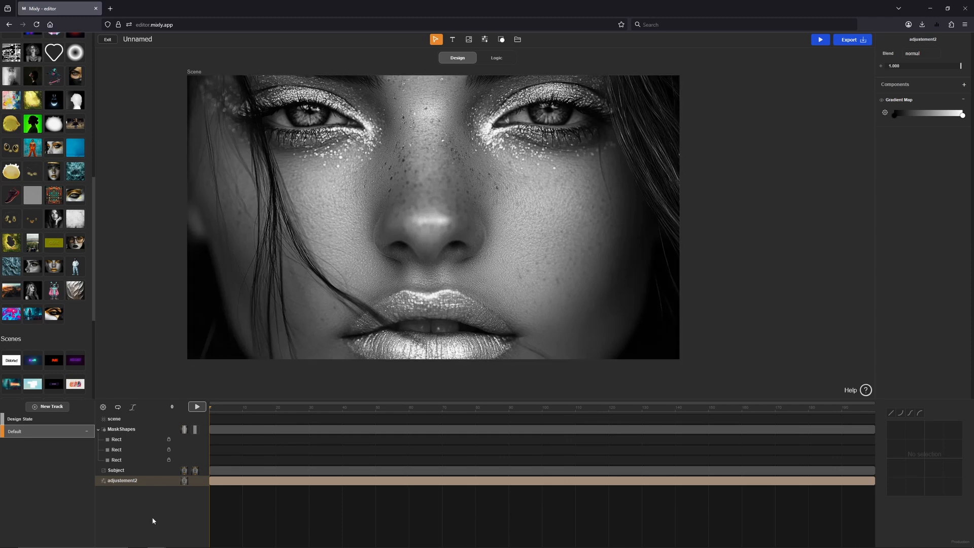
{"action": "left_click", "coordinate": [173, 481]}
{"action": "left_click", "coordinate": [173, 480]}
- Add an Image Mask/Matte component to the adjustment layer
{"action": "left_click", "coordinate": [963, 86]}
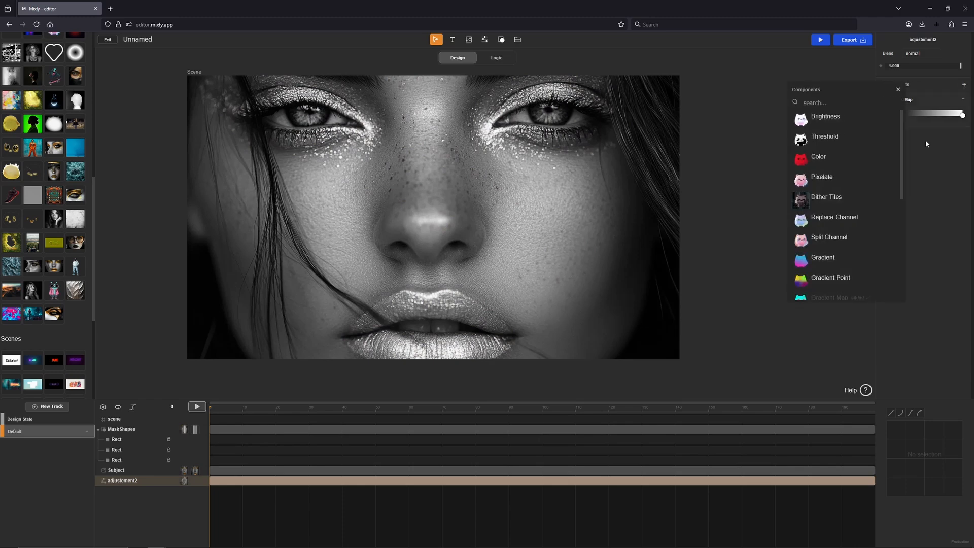
{"action": "scroll", "coordinate": [838, 236], "scroll_direction": "down", "scroll_amount": 2}
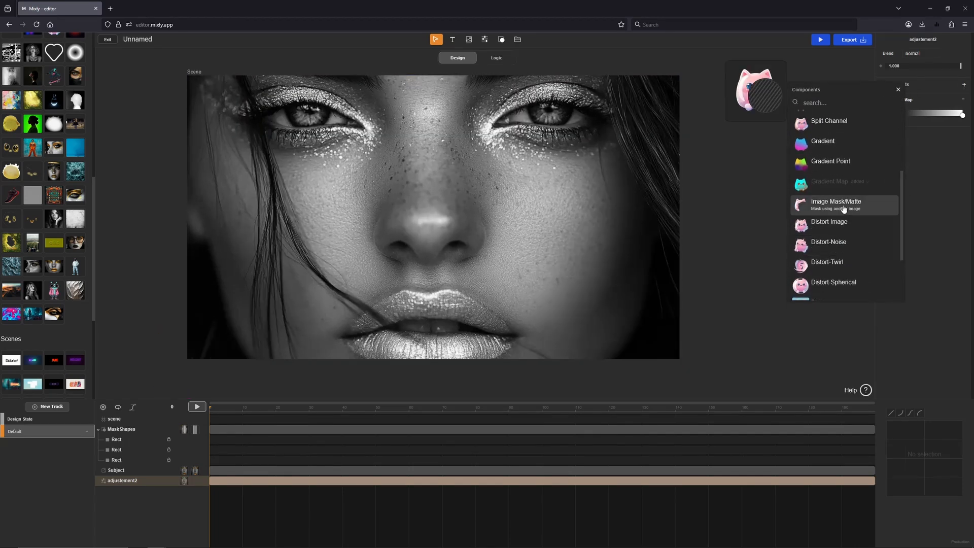
{"action": "left_click", "coordinate": [843, 207]}
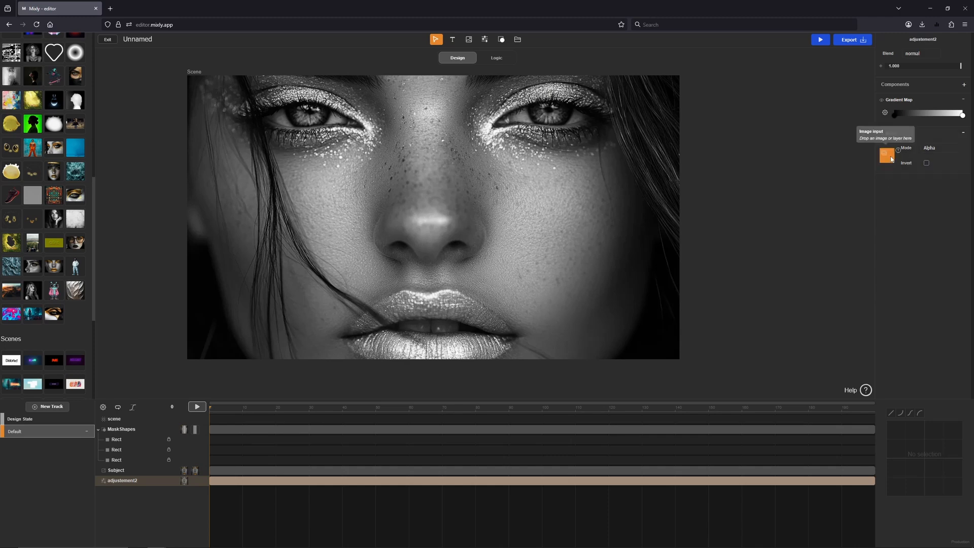
- Use the white circle image as the matte source and set its wrap to Mirror on both axes
{"action": "scroll", "coordinate": [78, 270], "scroll_direction": "up", "scroll_amount": 5}
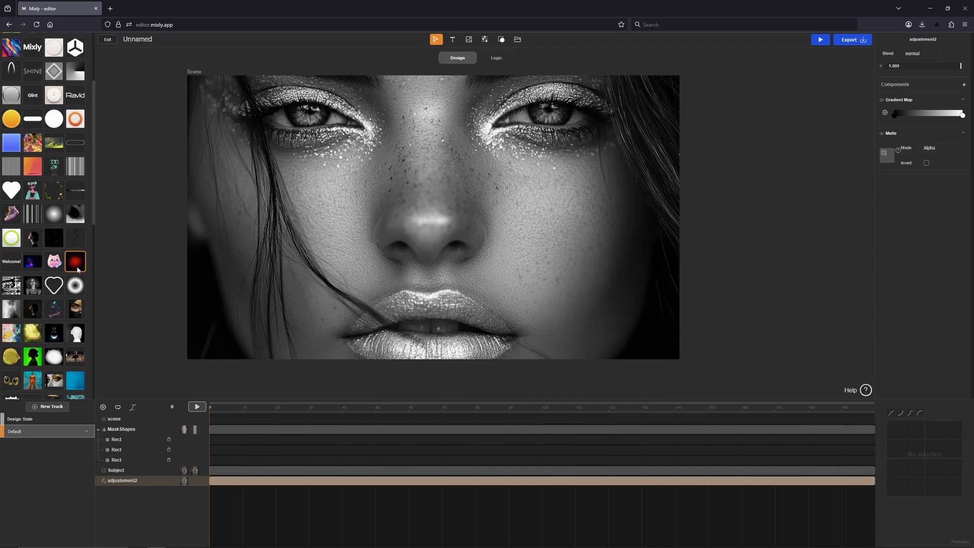
{"action": "left_click_drag", "start_coordinate": [54, 119], "coordinate": [887, 162]}
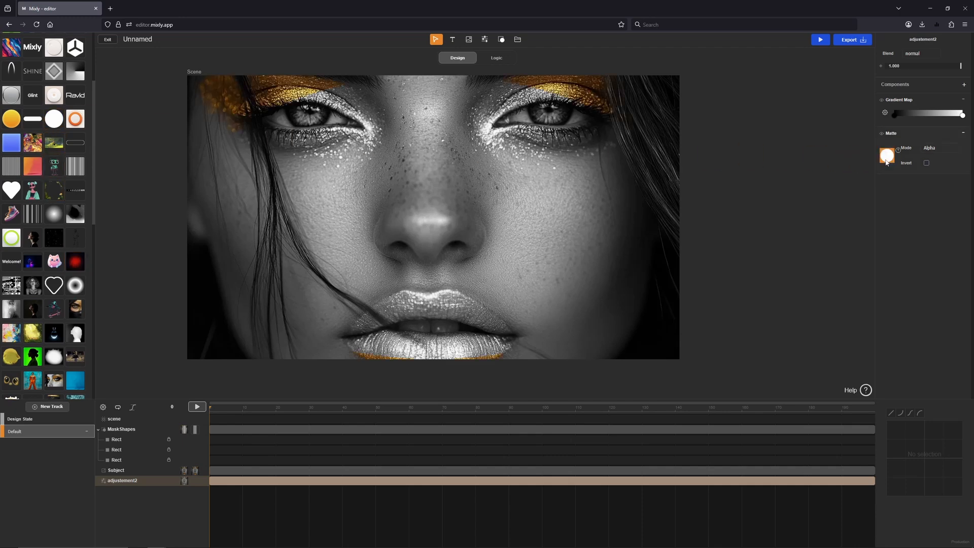
{"action": "left_click", "coordinate": [887, 157]}
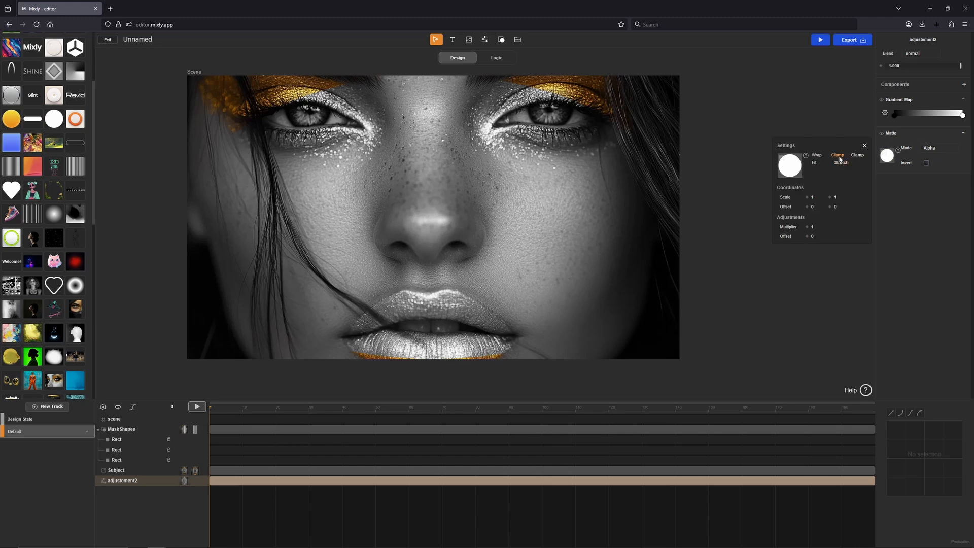
{"action": "left_click", "coordinate": [838, 156]}
{"action": "left_click", "coordinate": [857, 156]}
- Set the matte image's scale to 12 on both axes
{"action": "left_click", "coordinate": [820, 196]}
{"action": "type", "text": "2"}
{"action": "key", "text": "Tab"}
{"action": "type", "text": "12"}
{"action": "left_click", "coordinate": [860, 194]}
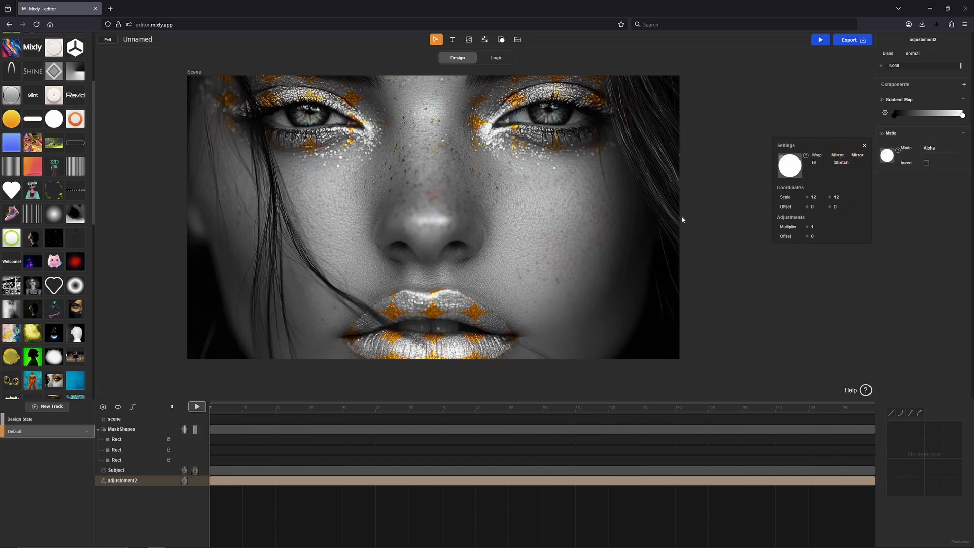
- Invert the matte and set the matte image's scale to 1 on both axes
{"action": "left_click", "coordinate": [926, 163]}
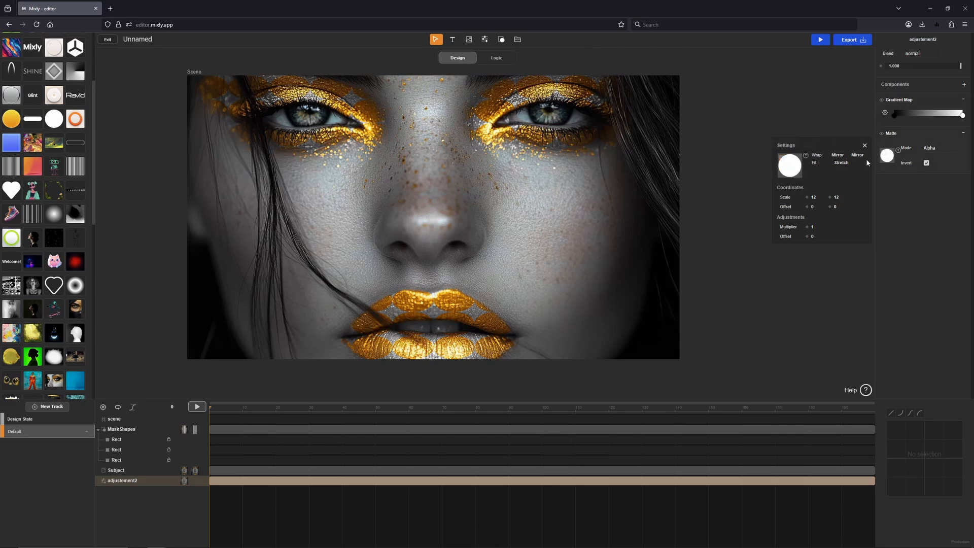
{"action": "left_click", "coordinate": [820, 197]}
{"action": "type", "text": "1"}
{"action": "left_click", "coordinate": [836, 197]}
{"action": "type", "text": "1"}
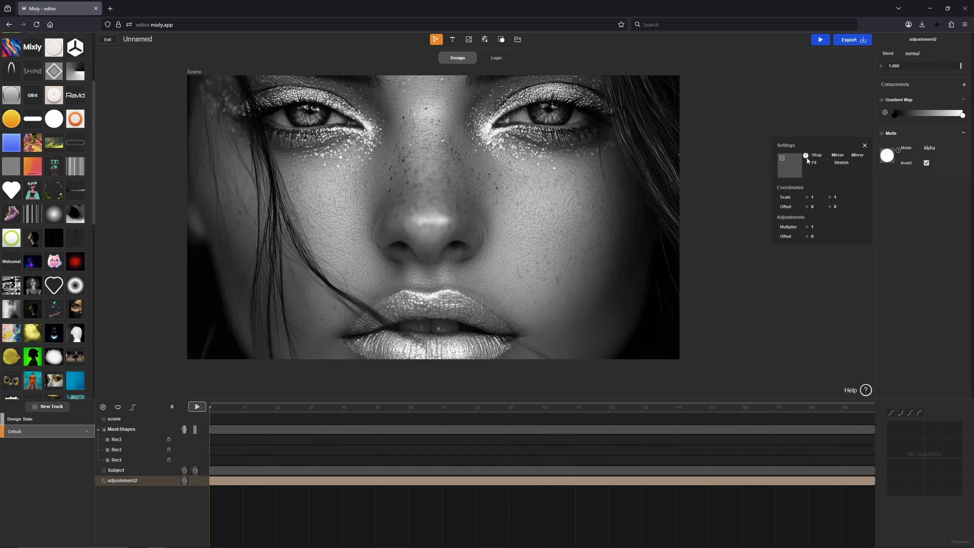
- Replace the matte's circle image with the MaskShapes layer output and set the matte mode to Luminance
{"action": "scroll", "coordinate": [50, 102], "scroll_direction": "up", "scroll_amount": 3}
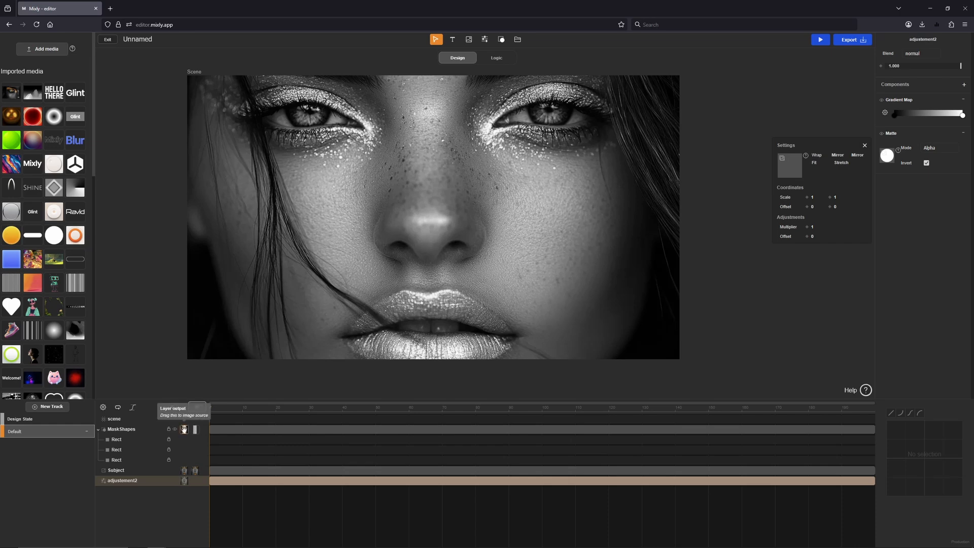
{"action": "left_click_drag", "start_coordinate": [705, 212], "coordinate": [790, 166]}
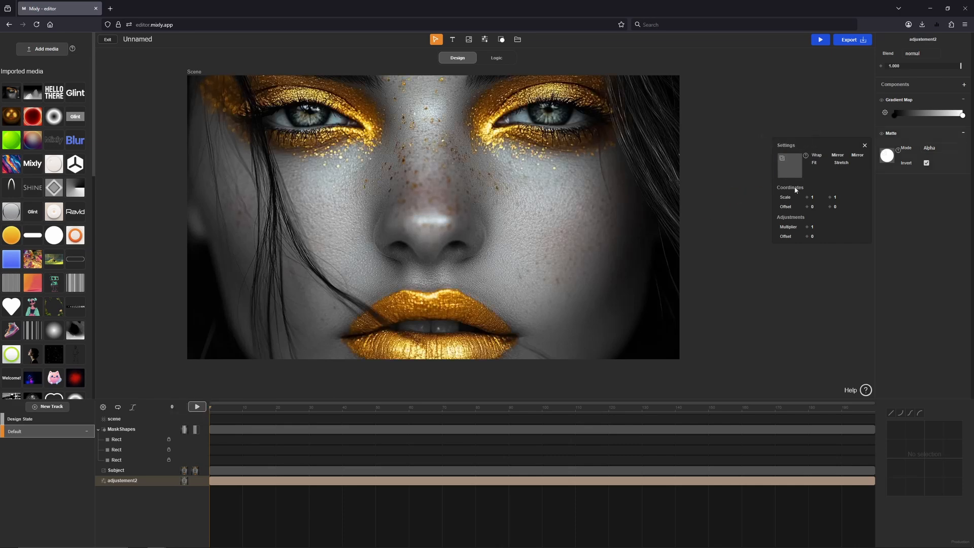
{"action": "left_click", "coordinate": [865, 147]}
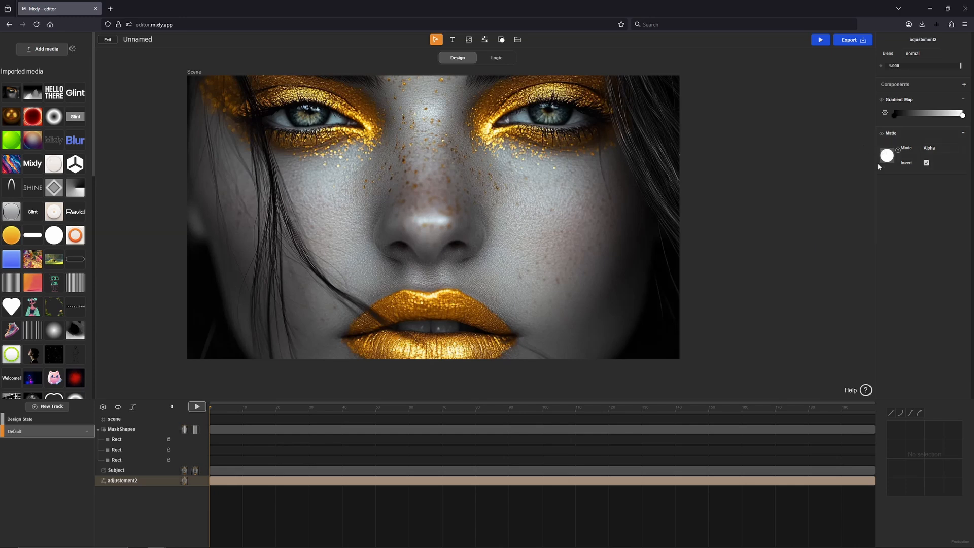
{"action": "left_click", "coordinate": [933, 153]}
{"action": "left_click", "coordinate": [934, 167]}
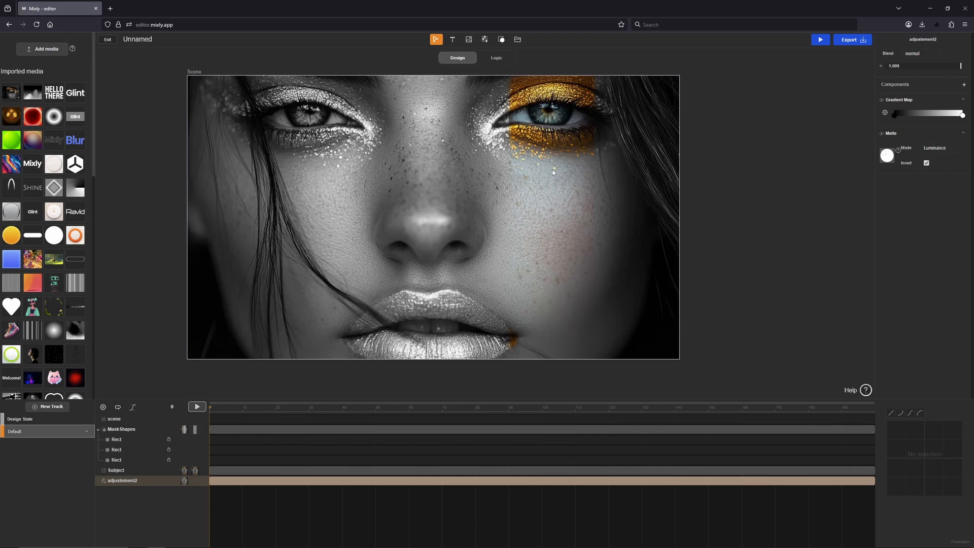
- Add another adjustment layer and rename the existing one with the gradient map to Desaturate
{"action": "left_click", "coordinate": [485, 40]}
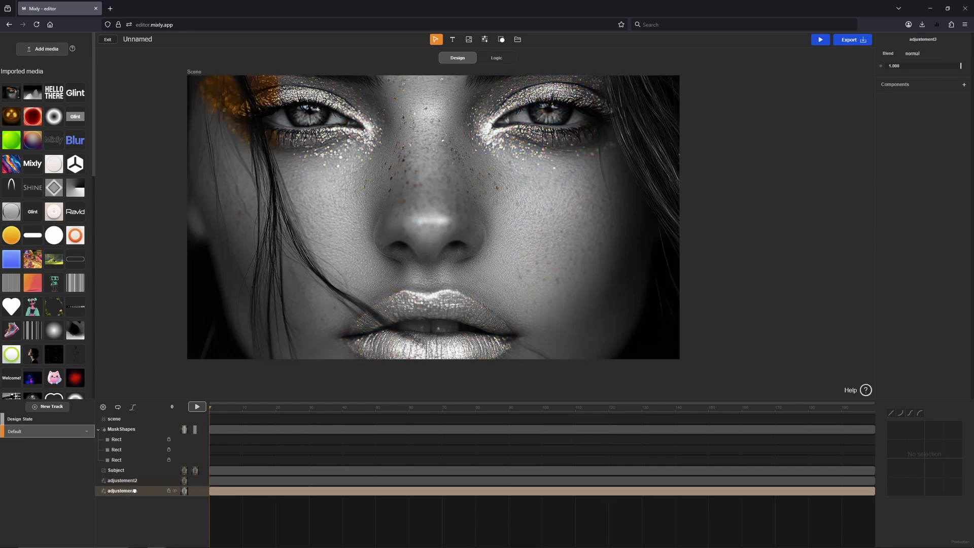
{"action": "left_click", "coordinate": [133, 481]}
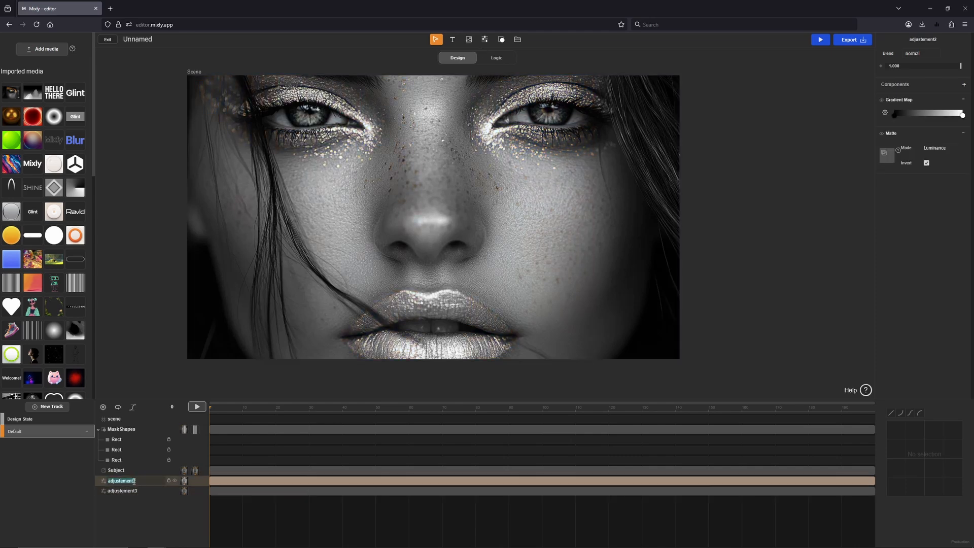
{"action": "type", "text": "Desaturate"}
- Rename the new, empty adjustment layer to Glass
{"action": "double_click", "coordinate": [133, 491]}
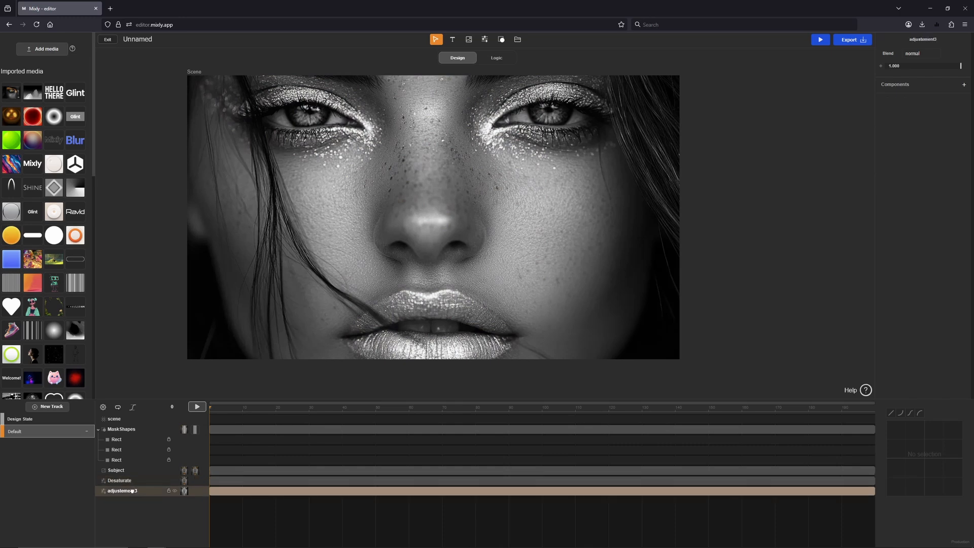
{"action": "type", "text": "G"}
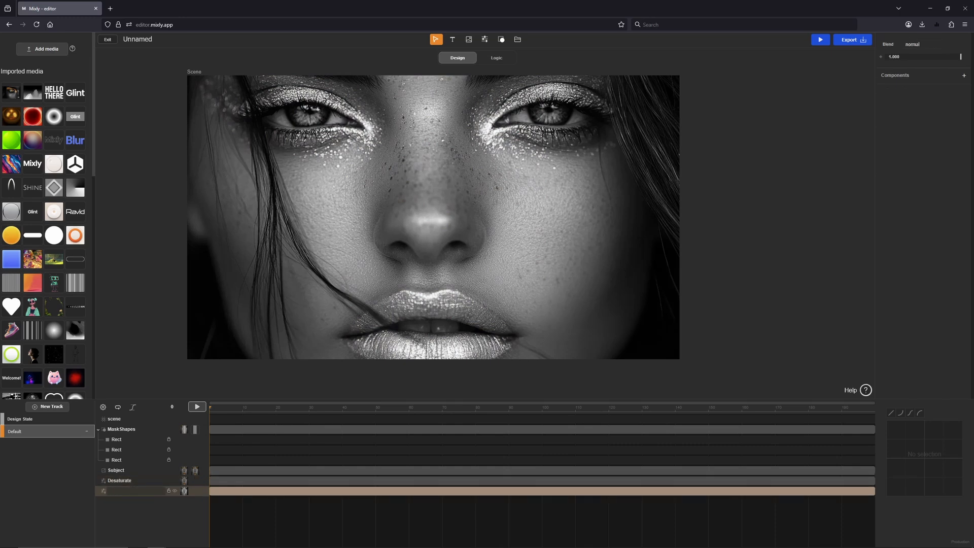
{"action": "type", "text": "lass"}
{"action": "key", "text": "Return"}
- Add a Distort Image component to the Glass layer and use the grey diamond image as its source
{"action": "left_click", "coordinate": [964, 84]}
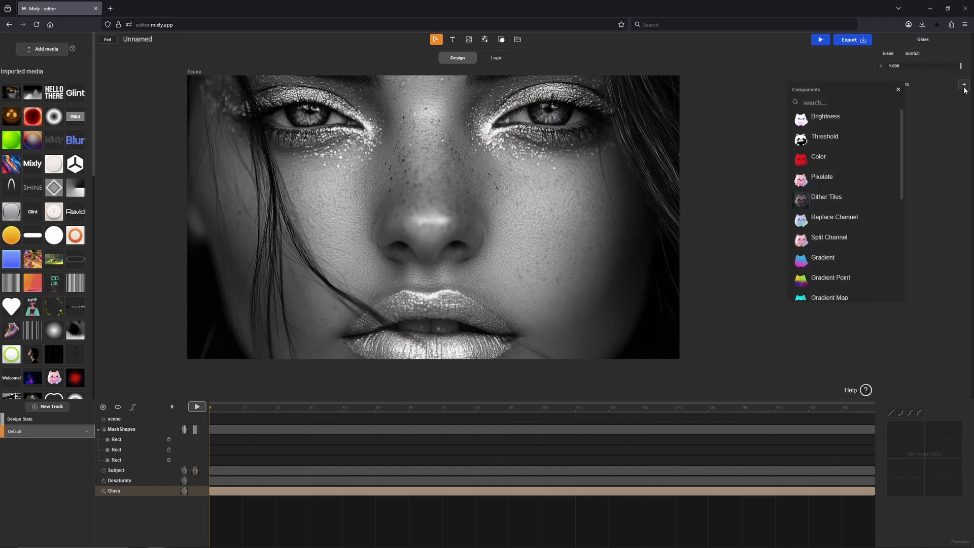
{"action": "scroll", "coordinate": [851, 185], "scroll_direction": "down", "scroll_amount": 3}
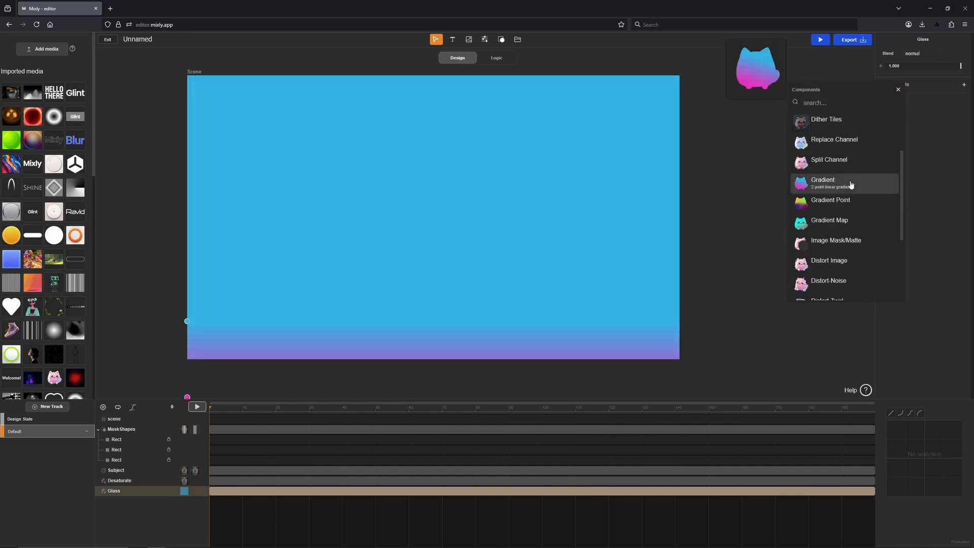
{"action": "scroll", "coordinate": [837, 222], "scroll_direction": "down", "scroll_amount": 2}
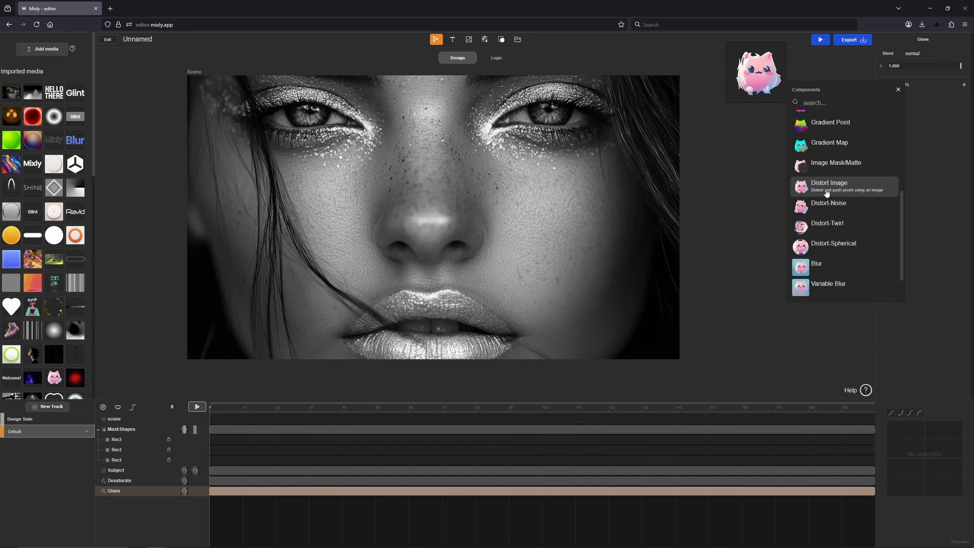
{"action": "left_click", "coordinate": [827, 191]}
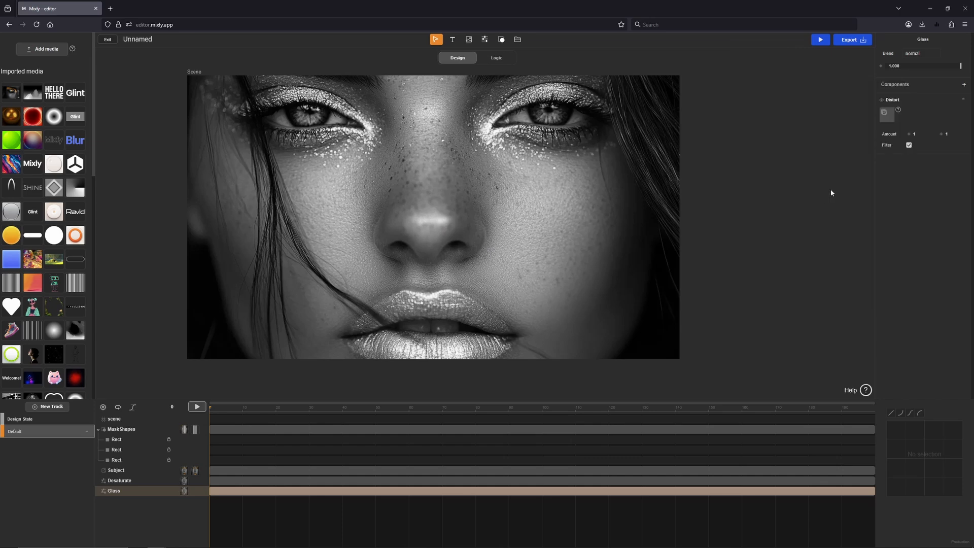
{"action": "left_click", "coordinate": [888, 114]}
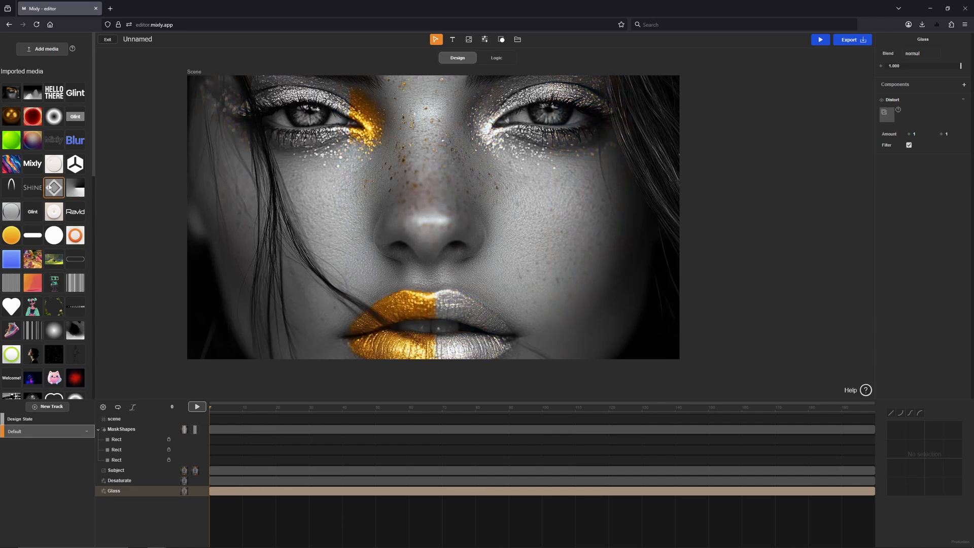
{"action": "left_click_drag", "start_coordinate": [54, 188], "coordinate": [887, 116]}
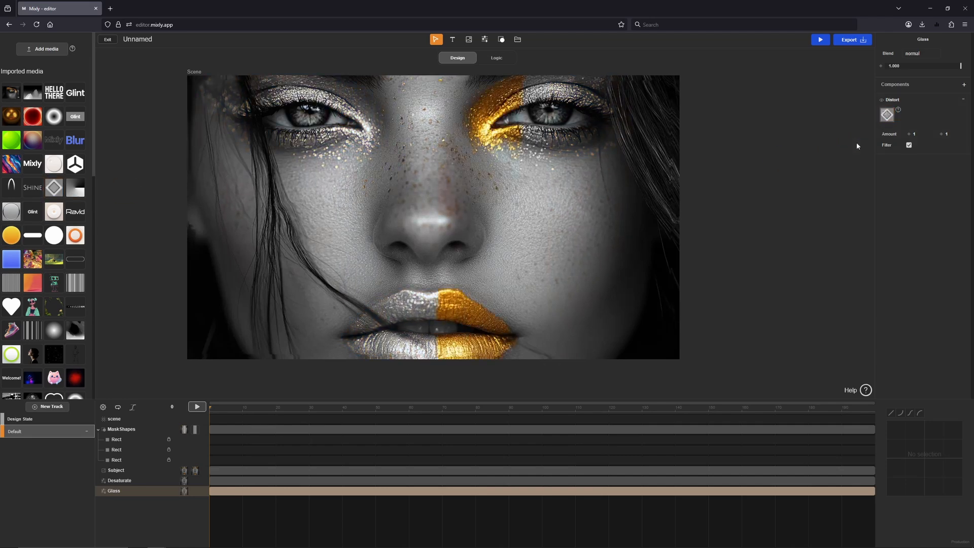
- Set the distort amount to 12 on both axes and tile the diamond image at scale 12 with Mirror wrap
{"action": "left_click", "coordinate": [954, 136]}
{"action": "type", "text": "2"}
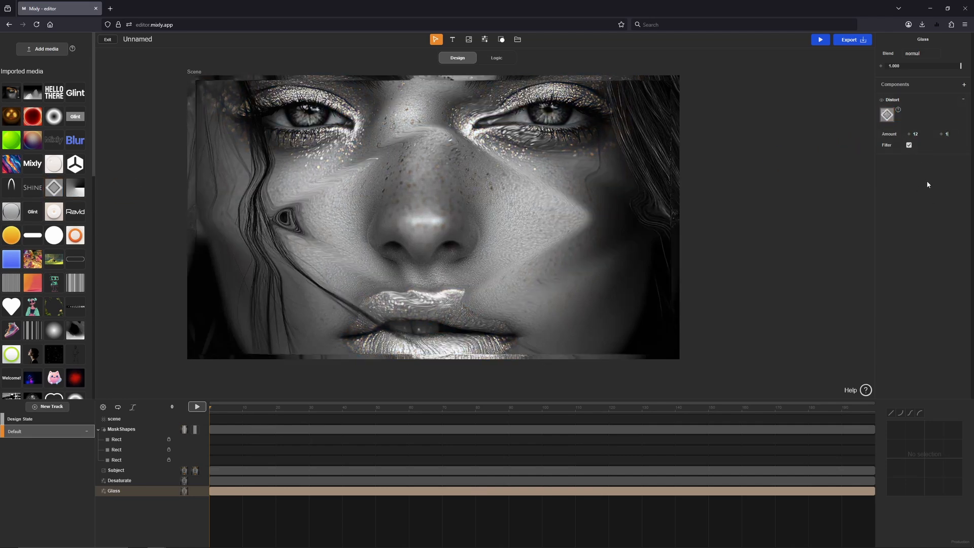
{"action": "left_click", "coordinate": [884, 117]}
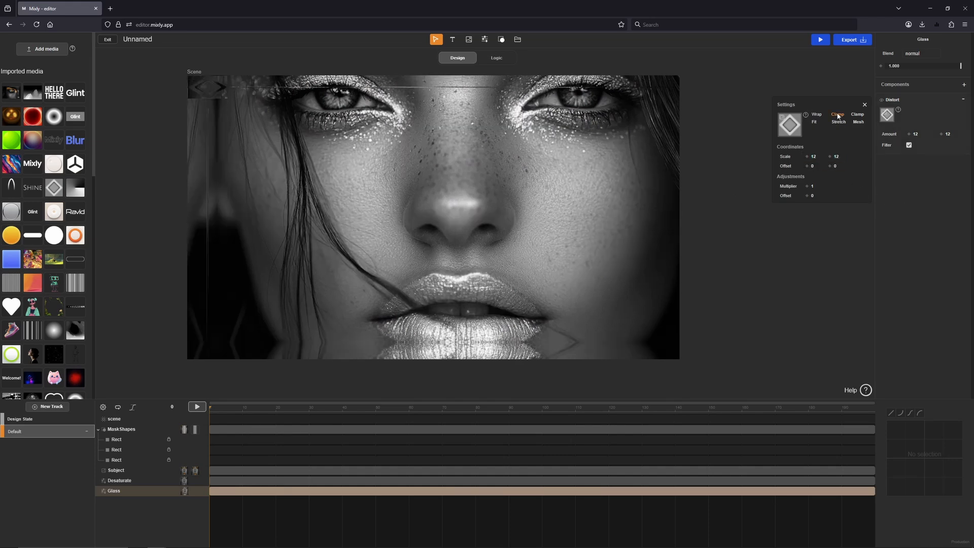
{"action": "left_click", "coordinate": [854, 116]}
{"action": "left_click", "coordinate": [838, 114]}
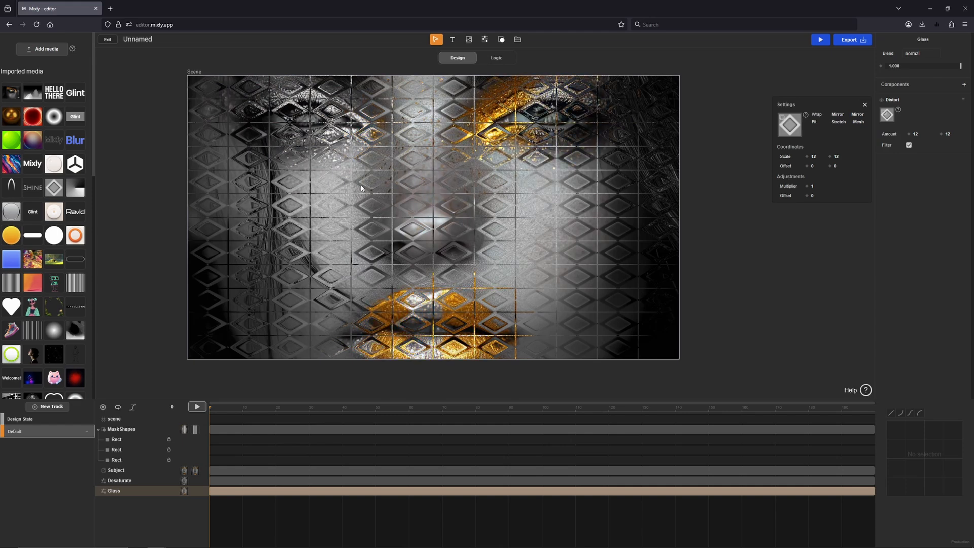
- Set the distort image's scale to 1 on both axes and replace the diamond image with the MaskShapes layer output
{"action": "double_click", "coordinate": [813, 156]}
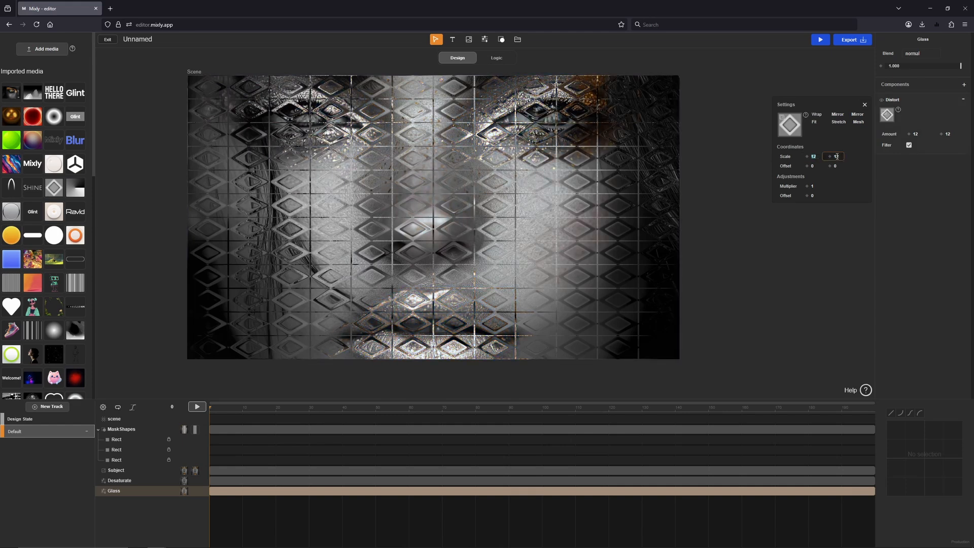
{"action": "type", "text": "1"}
{"action": "key", "text": "Tab"}
{"action": "type", "text": "1"}
{"action": "key", "text": "Return"}
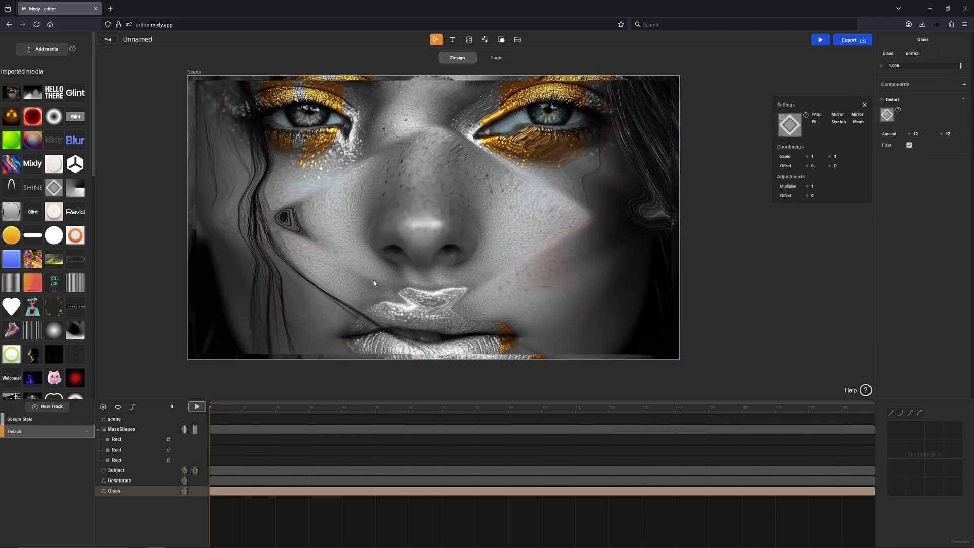
{"action": "left_click_drag", "start_coordinate": [192, 429], "coordinate": [785, 131]}
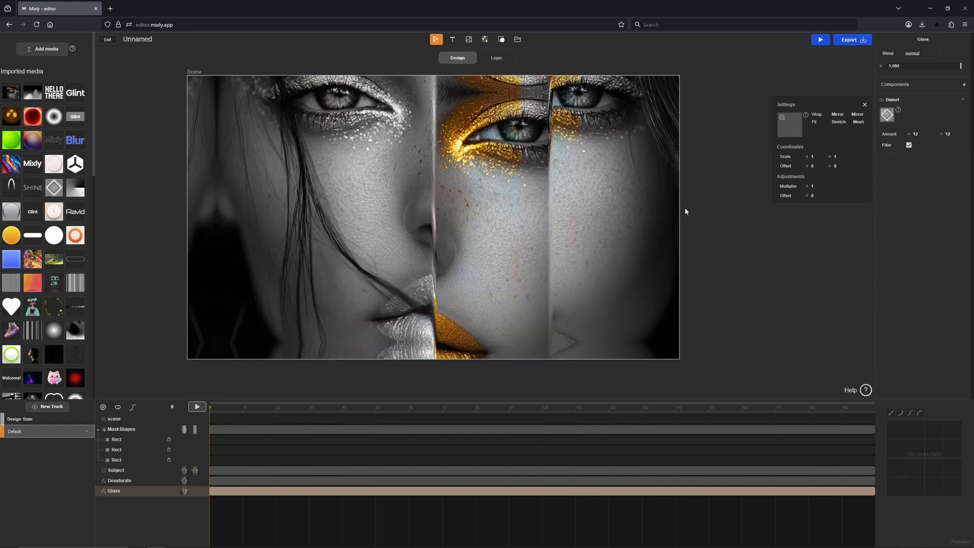
- Set the distort amount to 2 horizontally and 0 vertically, and close the image settings
{"action": "left_click", "coordinate": [942, 135]}
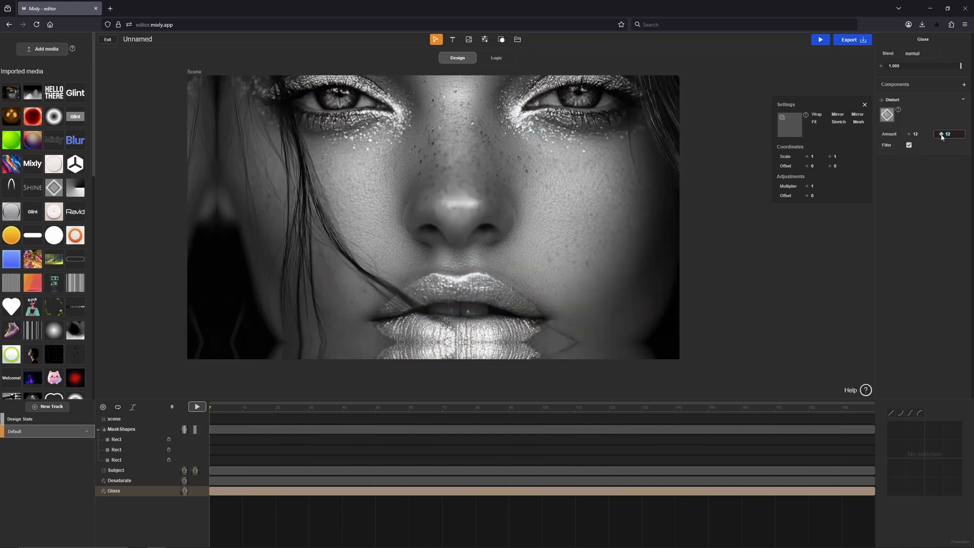
{"action": "type", "text": "0"}
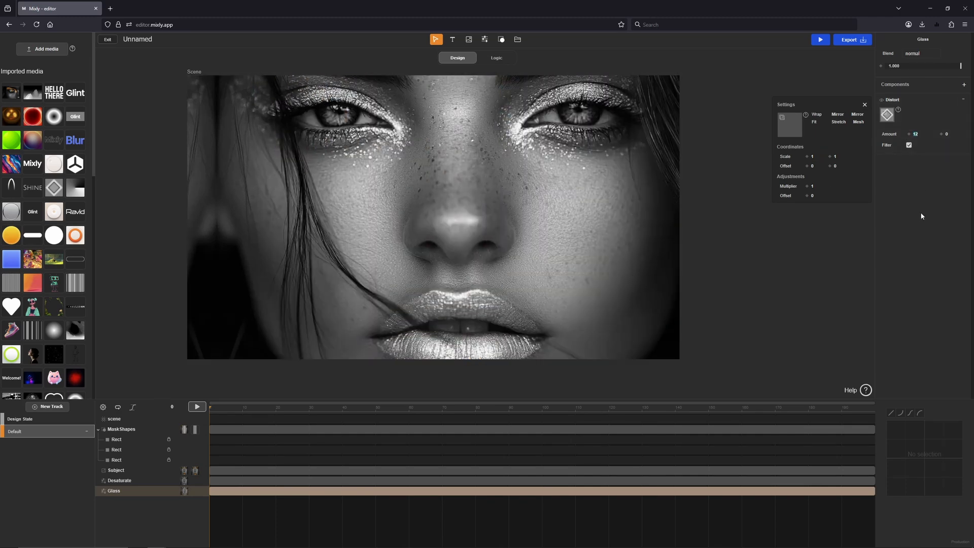
{"action": "type", "text": "2"}
{"action": "left_click", "coordinate": [865, 105]}
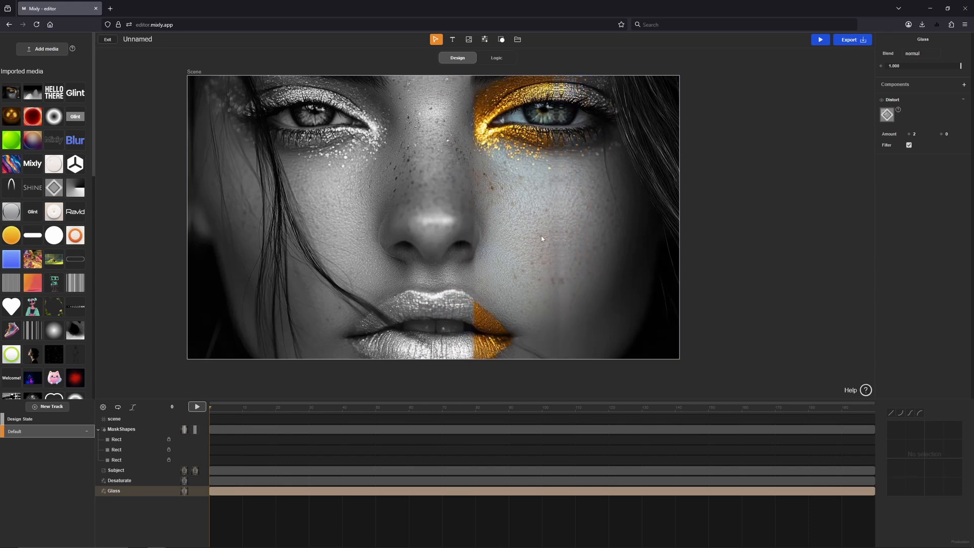
- Add a Split Channel component to the Glass layer
{"action": "left_click", "coordinate": [964, 84]}
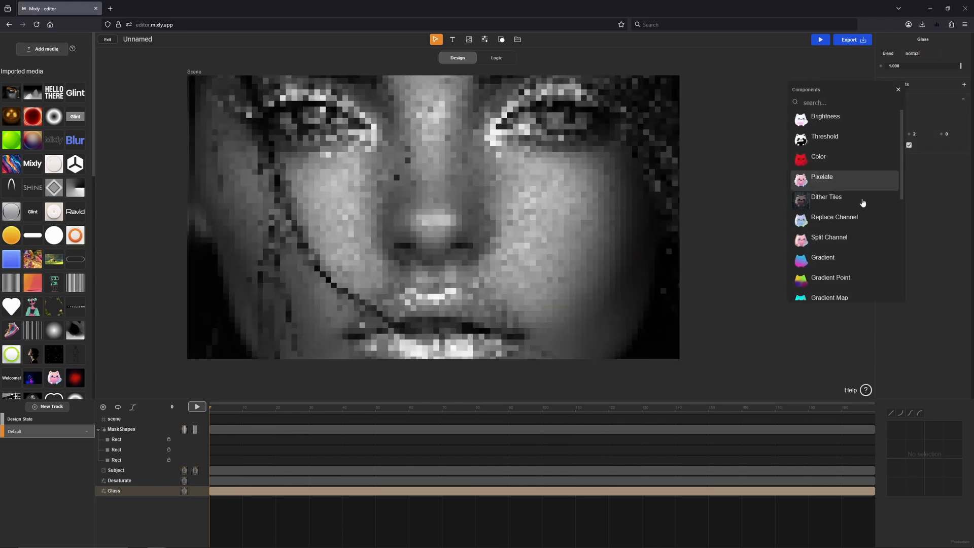
{"action": "scroll", "coordinate": [852, 213], "scroll_direction": "down", "scroll_amount": 2}
{"action": "left_click", "coordinate": [832, 163]}
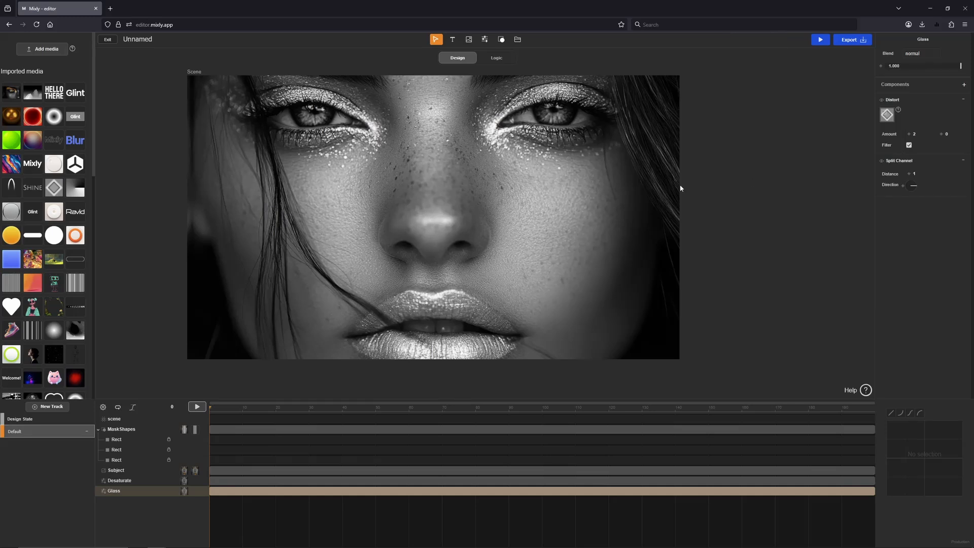
- Turn off the Distort component and raise the Split Channel distance to about 72
{"action": "left_click", "coordinate": [882, 100]}
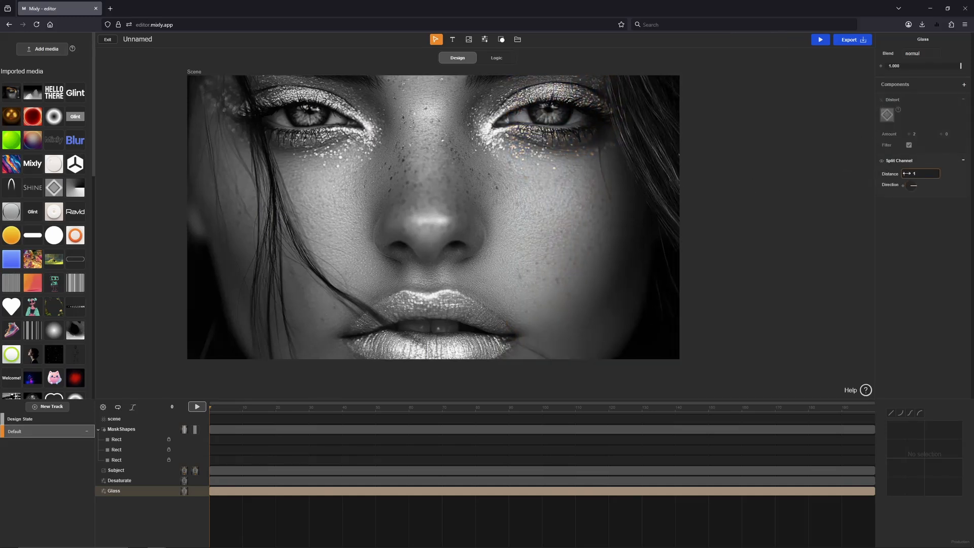
{"action": "left_click_drag", "start_coordinate": [907, 173], "coordinate": [941, 173]}
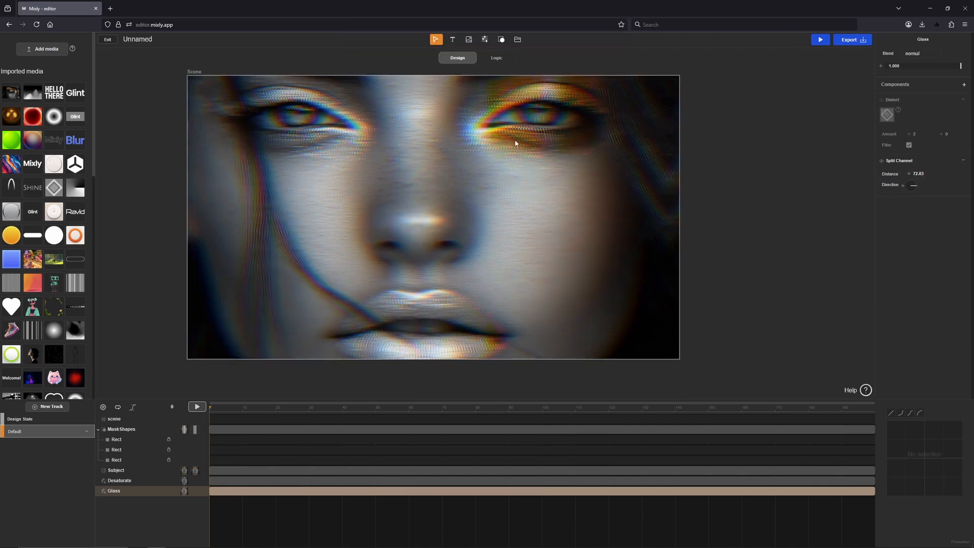
- Switch the Split Channel distance from a keyframe value to a texture driven by the MaskShapes layer output, and close its settings
{"action": "left_click", "coordinate": [891, 178]}
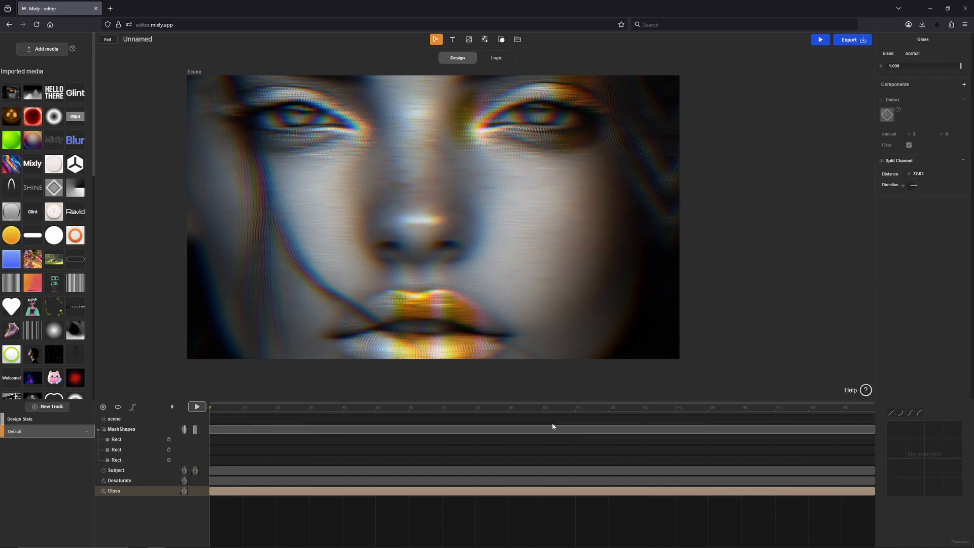
{"action": "left_click", "coordinate": [892, 174]}
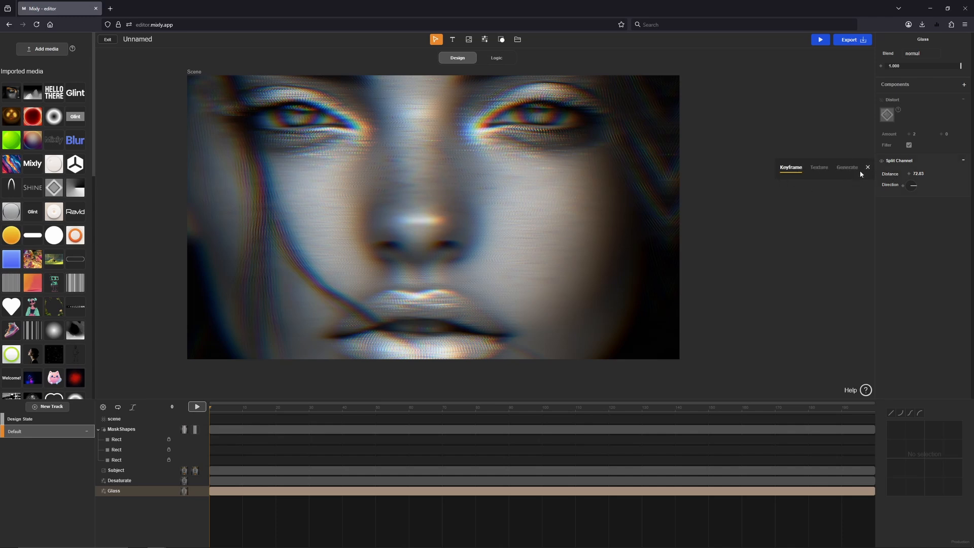
{"action": "left_click", "coordinate": [821, 168]}
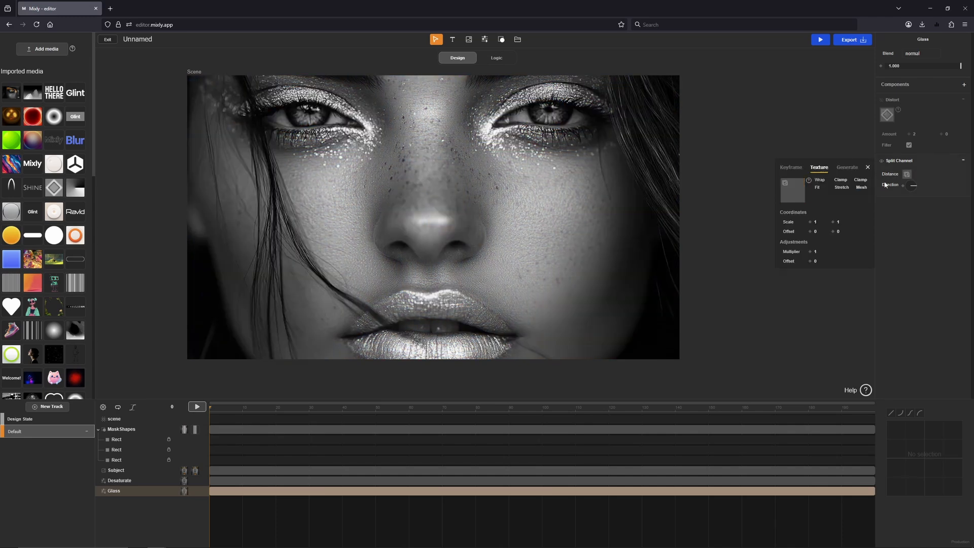
{"action": "mouse_move", "coordinate": [804, 195]}
{"action": "left_mouse_down"}
{"action": "mouse_move", "coordinate": [184, 409]}
{"action": "mouse_move", "coordinate": [185, 429]}
{"action": "mouse_move", "coordinate": [756, 200]}
{"action": "mouse_move", "coordinate": [797, 194]}
{"action": "left_mouse_up"}
{"action": "left_click", "coordinate": [868, 168]}
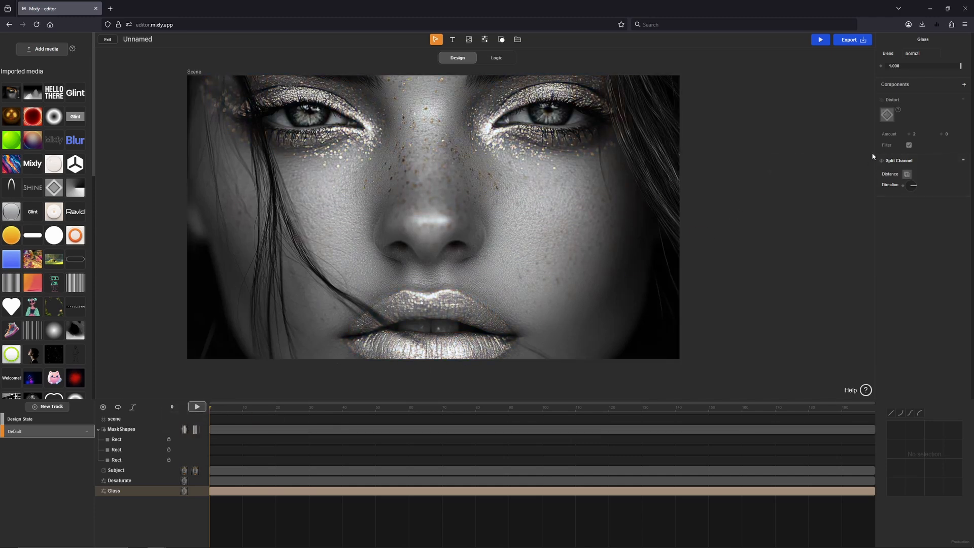
- Set the multiplier of the Split Channel distance texture to 12
{"action": "left_click", "coordinate": [899, 175]}
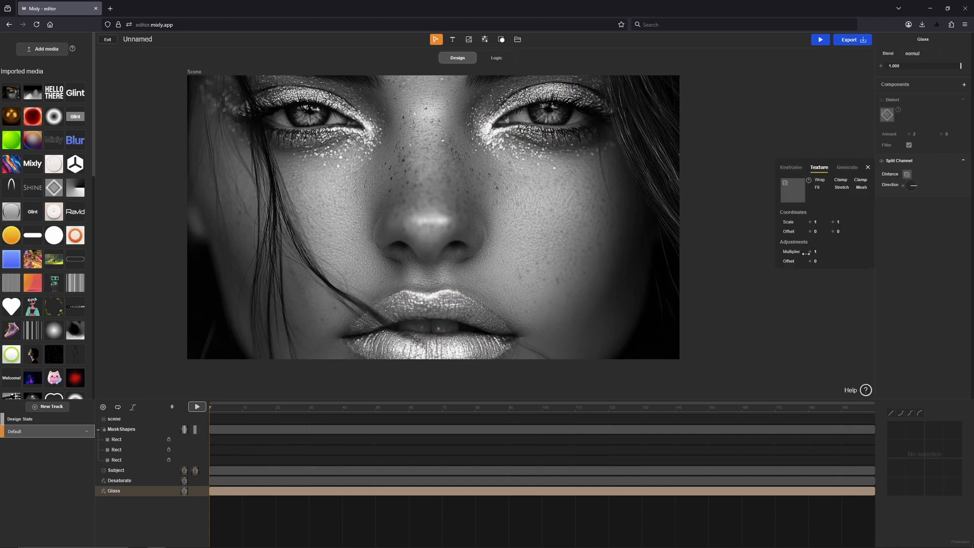
{"action": "left_click_drag", "start_coordinate": [811, 252], "coordinate": [825, 251]}
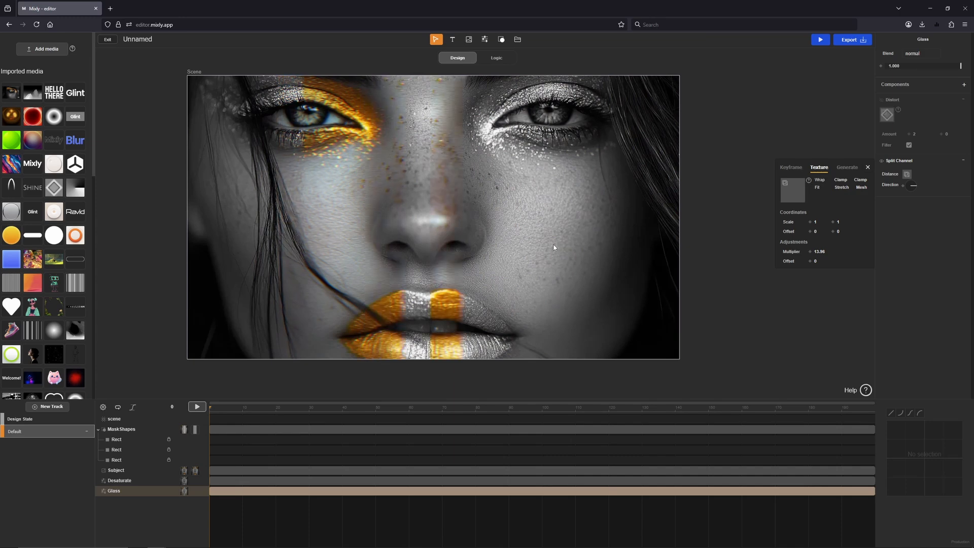
{"action": "left_click_drag", "start_coordinate": [820, 252], "coordinate": [836, 251]}
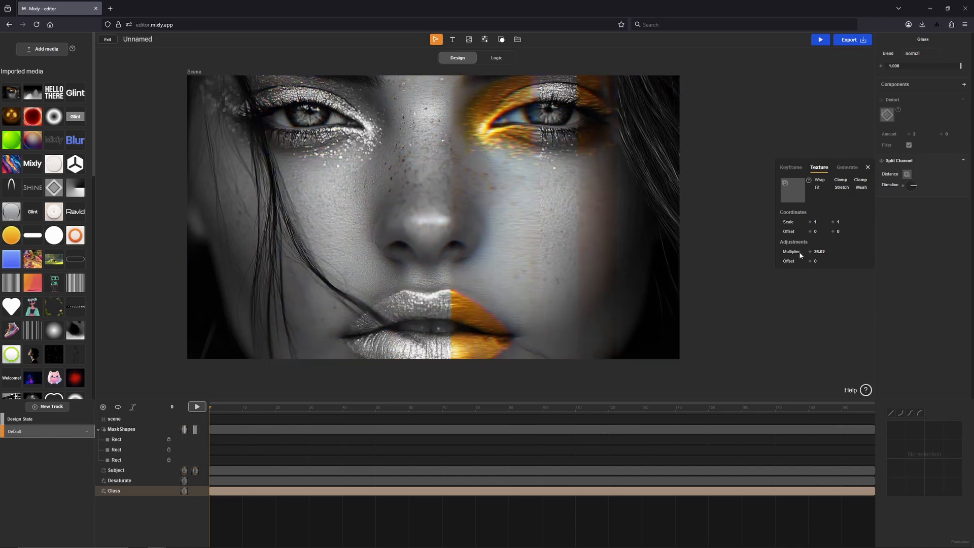
{"action": "type", "text": "12"}
{"action": "key", "text": "Return"}
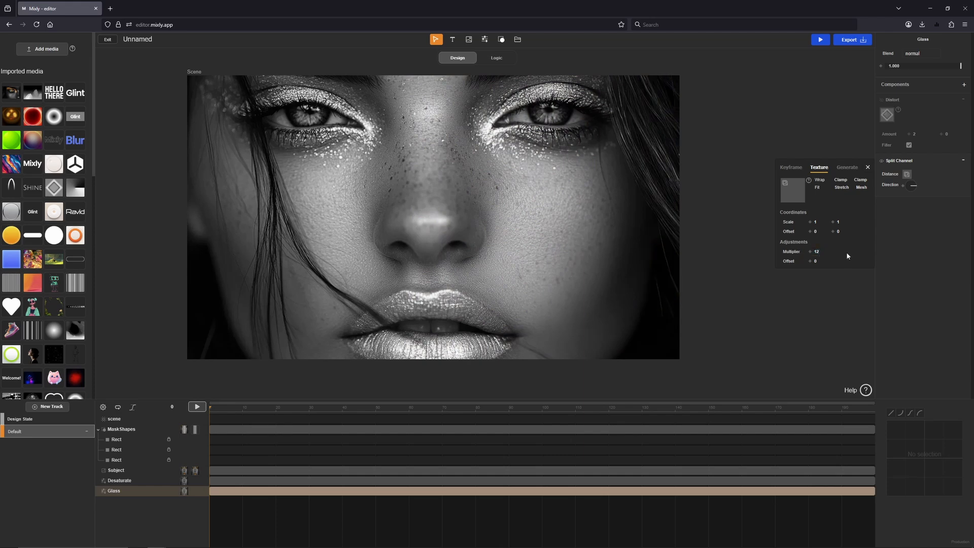
- Turn the Distort component back on, set the Split Channel distance texture's multiplier to 6, and deselect the Glass layer
{"action": "left_click", "coordinate": [882, 101]}
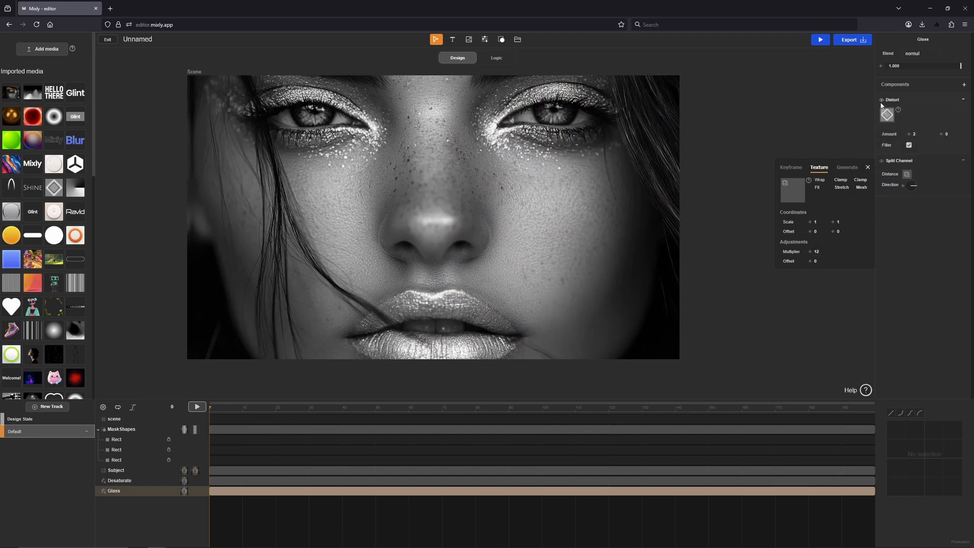
{"action": "left_click", "coordinate": [868, 169]}
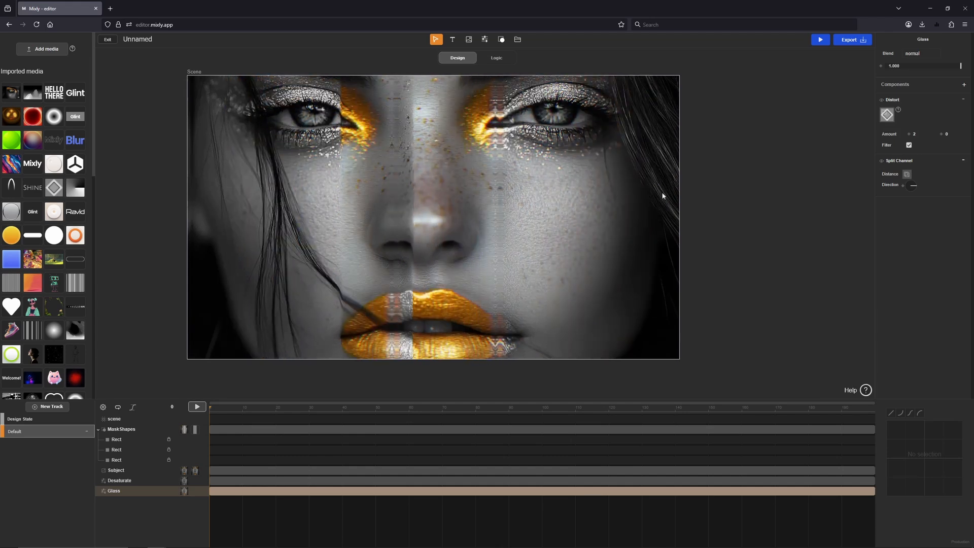
{"action": "left_click", "coordinate": [906, 175]}
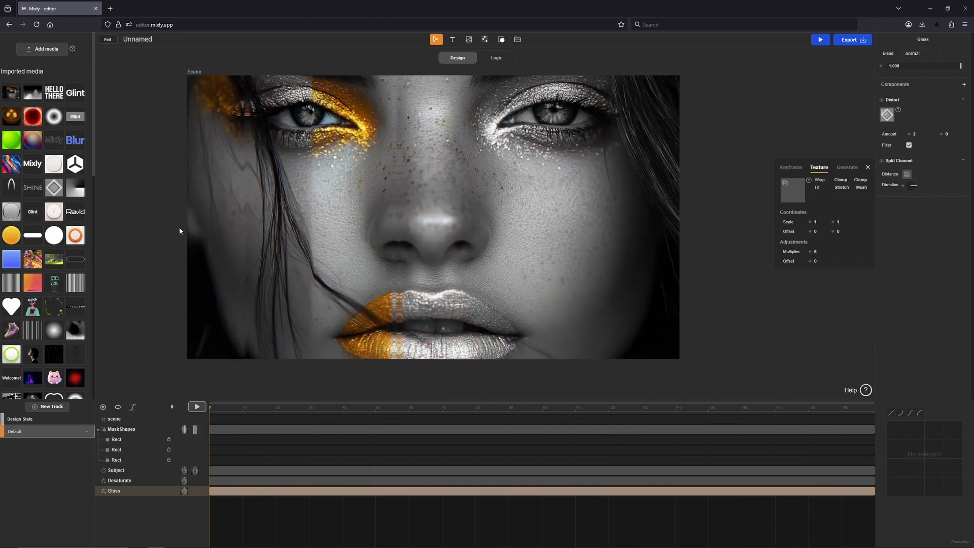
{"action": "left_click", "coordinate": [178, 231]}
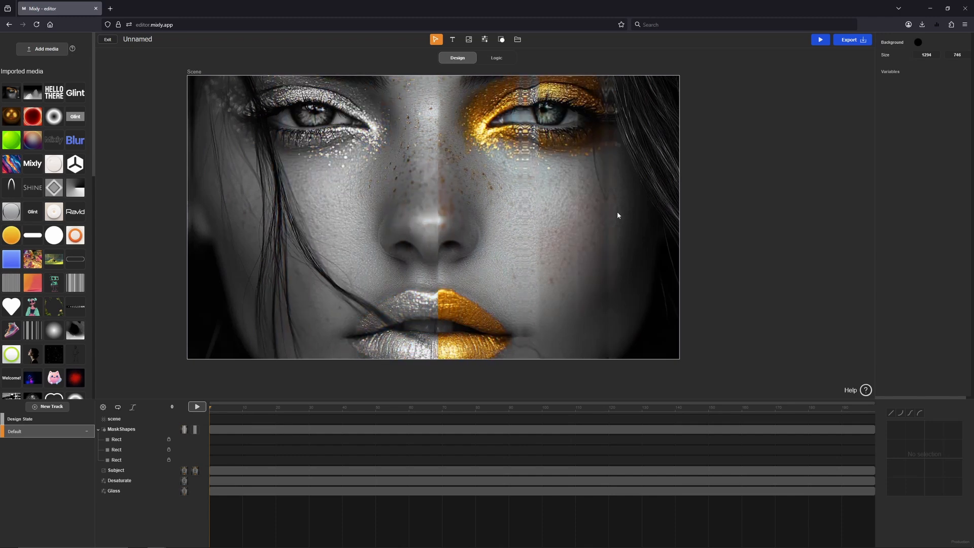
- Preview the interactive scene with the pointer over the portrait and return to the editor
{"action": "left_click", "coordinate": [821, 40]}
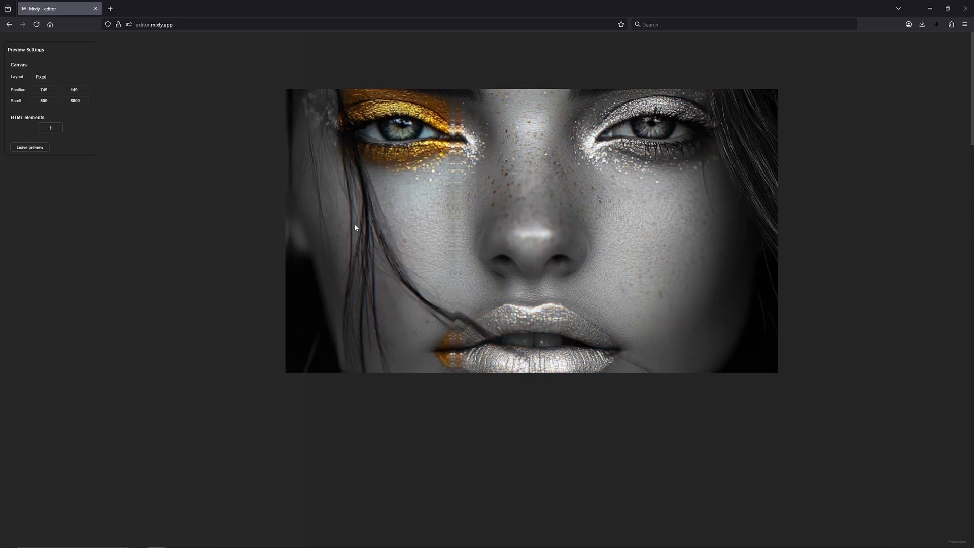
{"action": "left_click", "coordinate": [29, 147]}
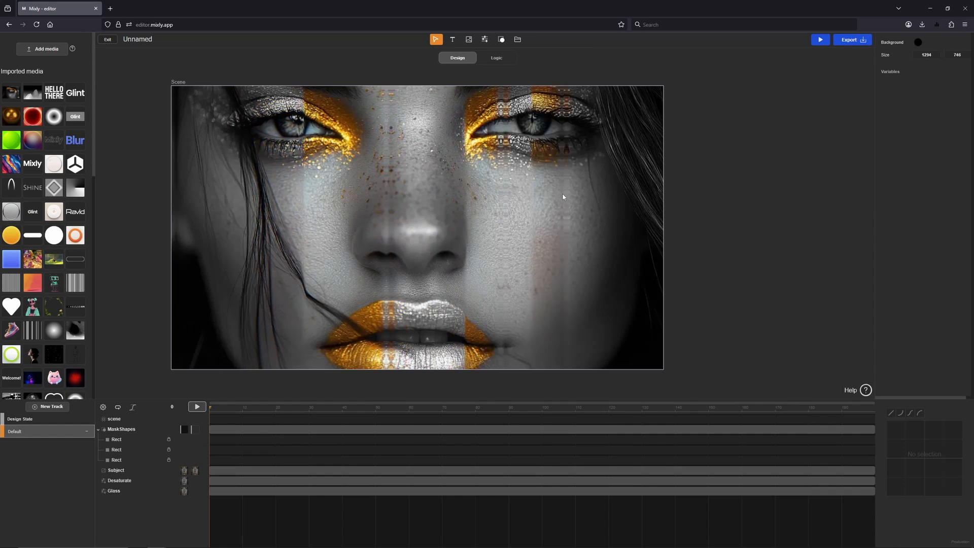
- Publish the project, copy the generated Framer component code, and close the export dialog
{"action": "left_click", "coordinate": [849, 43]}
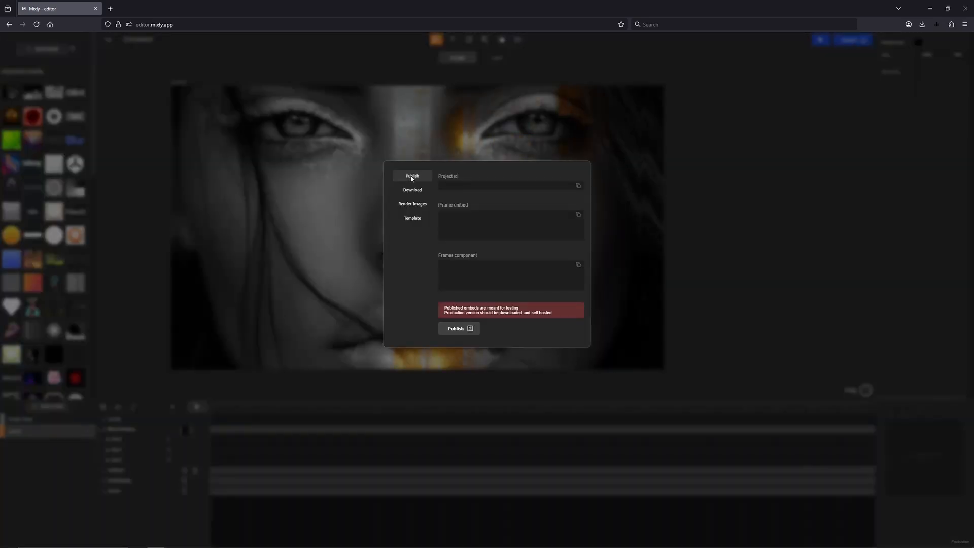
{"action": "left_click", "coordinate": [454, 329]}
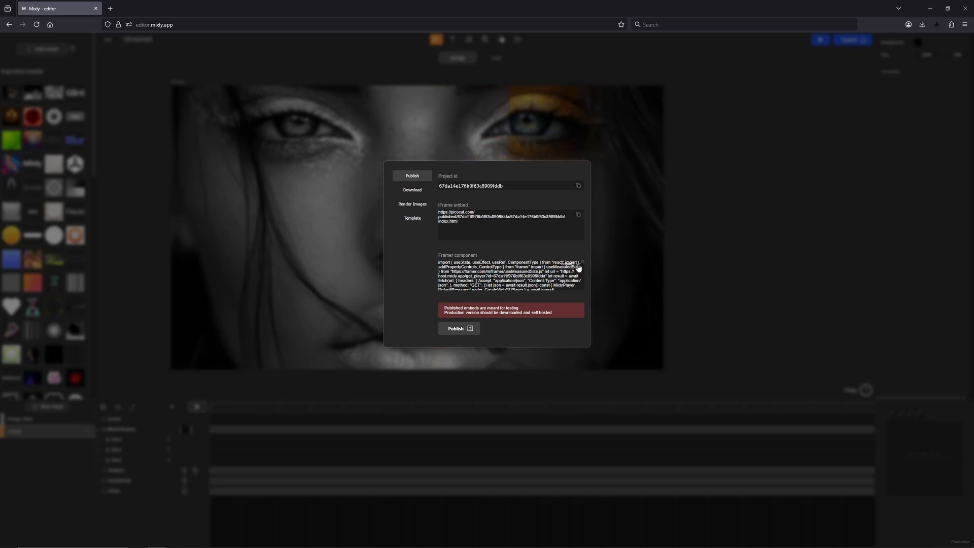
{"action": "left_click", "coordinate": [427, 137]}
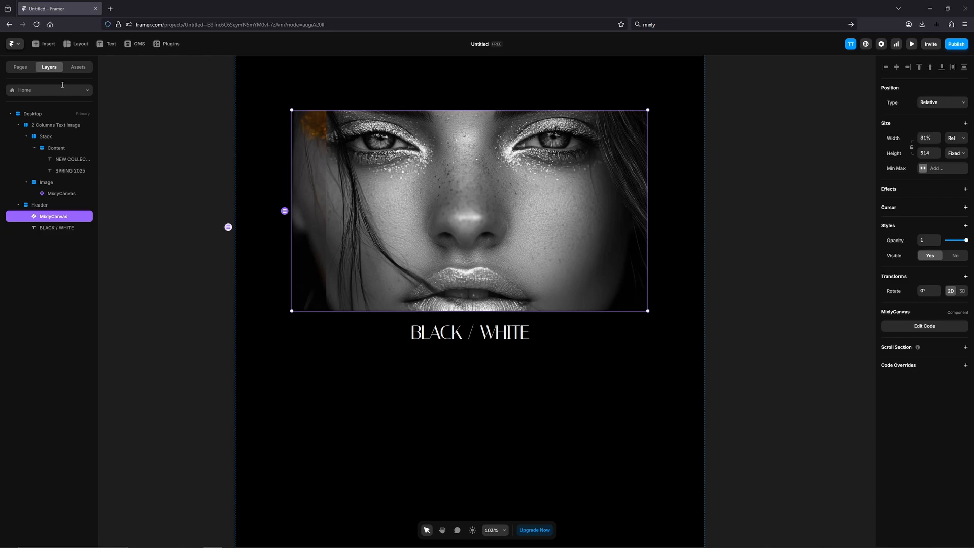
- In the Framer project, create a new component code file named Tutorial
{"action": "left_click", "coordinate": [77, 71]}
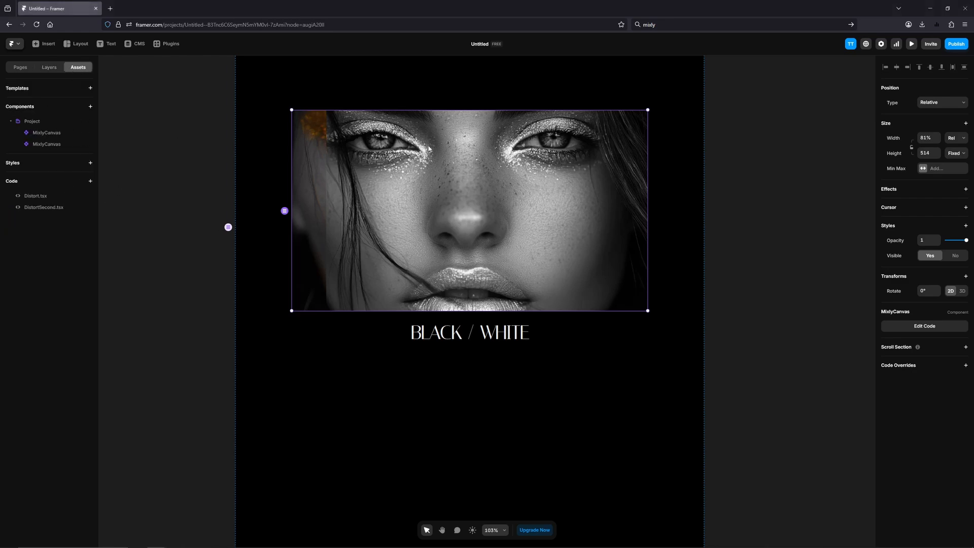
{"action": "left_click", "coordinate": [90, 182]}
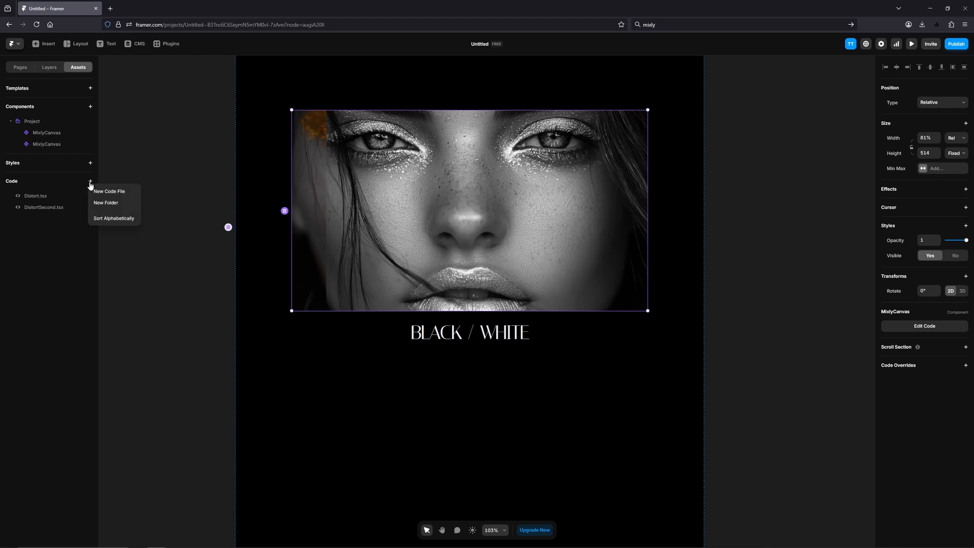
{"action": "left_click", "coordinate": [122, 195]}
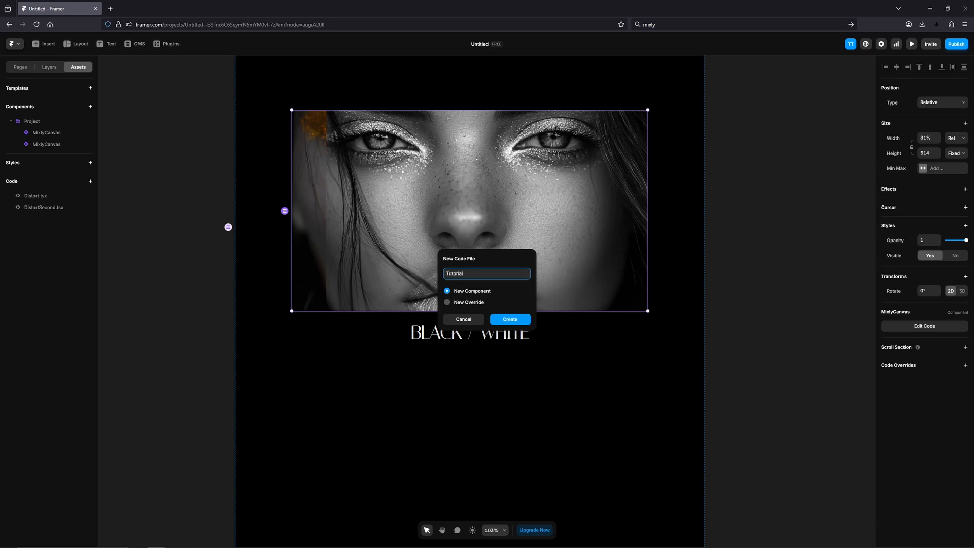
{"action": "left_click", "coordinate": [510, 319]}
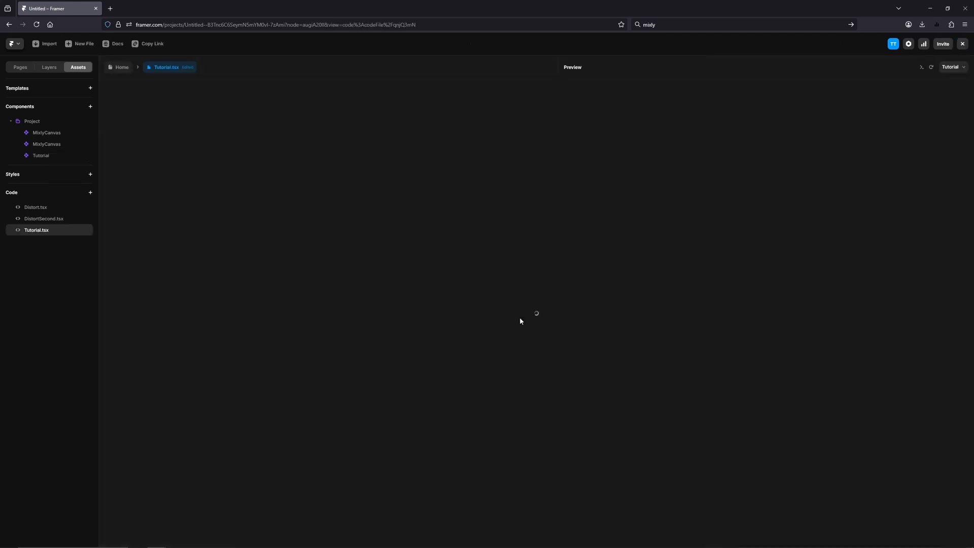
- Replace all the default code in Tutorial.tsx with the copied Mixly component code and return to the Home page
{"action": "left_click", "coordinate": [301, 197]}
{"action": "key", "text": "ctrl+a"}
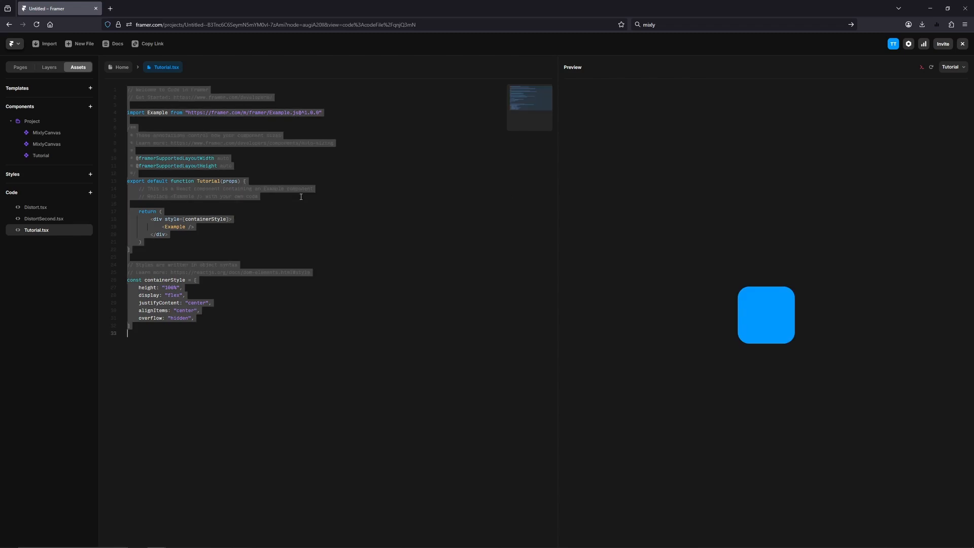
{"action": "key", "text": "ctrl+v"}
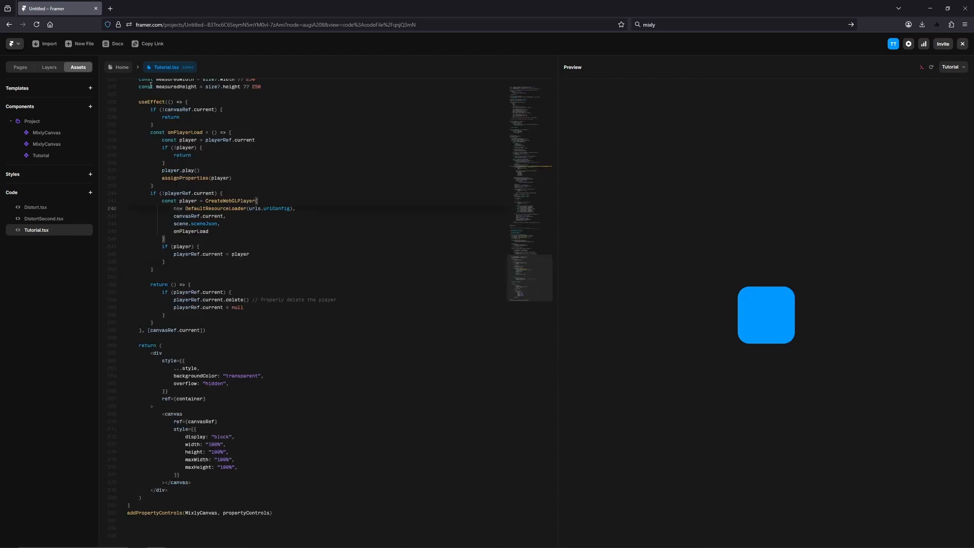
{"action": "left_click", "coordinate": [117, 67]}
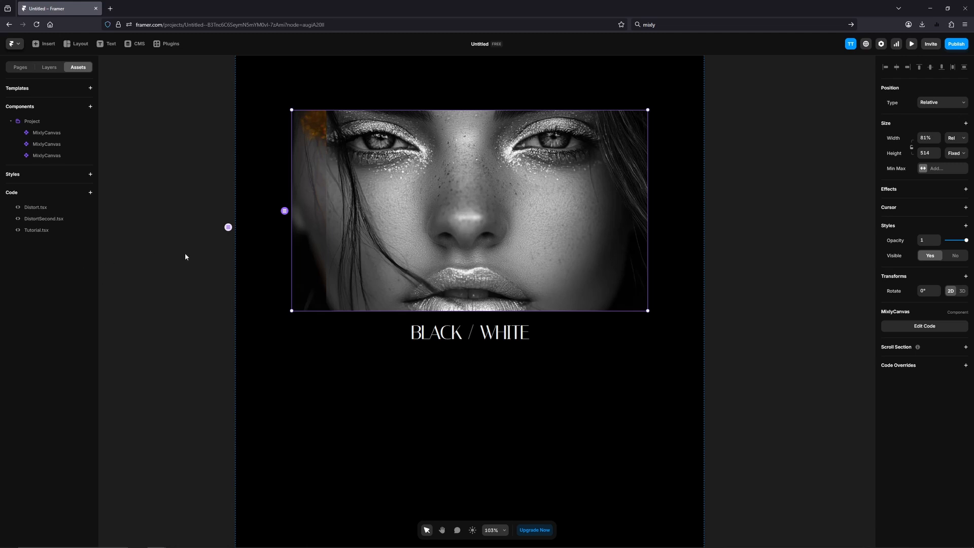
- Insert the newest MixlyCanvas component below the BLACK / WHITE heading in the Header section
{"action": "scroll", "coordinate": [176, 252], "scroll_direction": "down", "scroll_amount": 3}
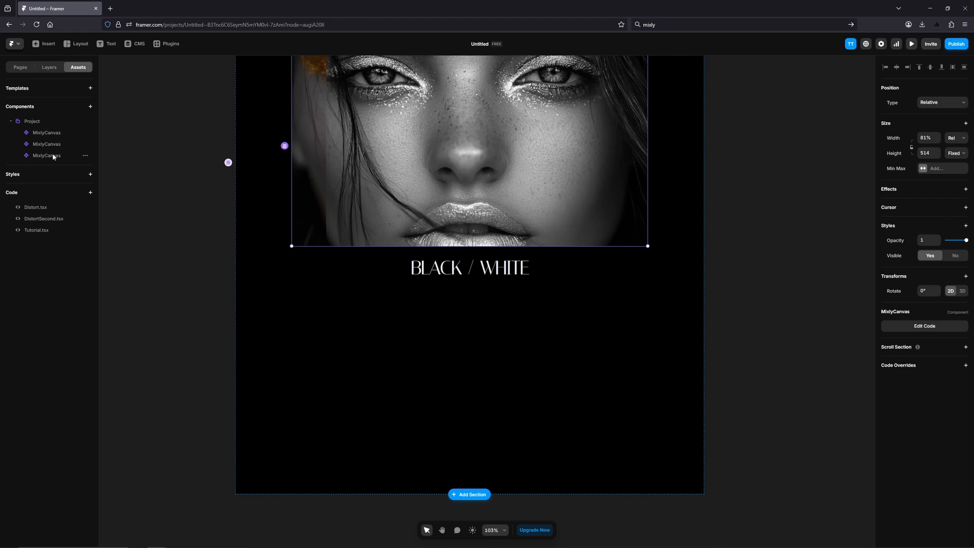
{"action": "left_click_drag", "start_coordinate": [49, 157], "coordinate": [336, 358]}
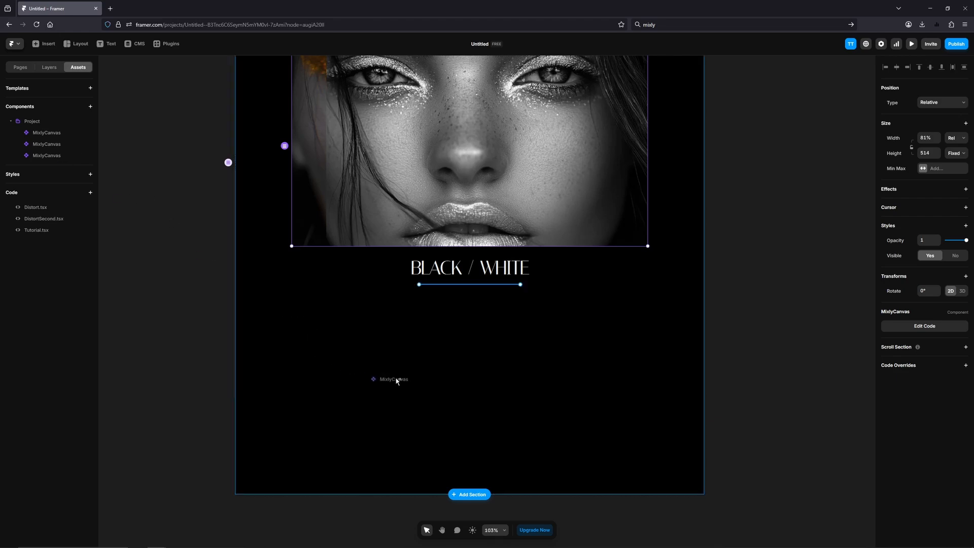
{"action": "left_click_drag", "start_coordinate": [397, 381], "coordinate": [396, 381]}
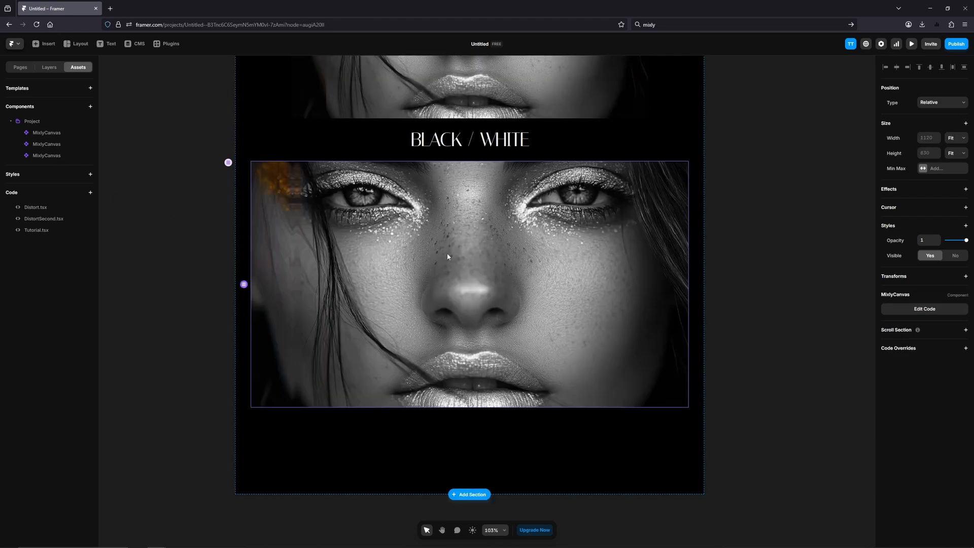
- Hide the old MixlyCanvas above the BLACK / WHITE heading, keeping the new one below it, and clear the selection
{"action": "scroll", "coordinate": [447, 257], "scroll_direction": "up", "scroll_amount": 4}
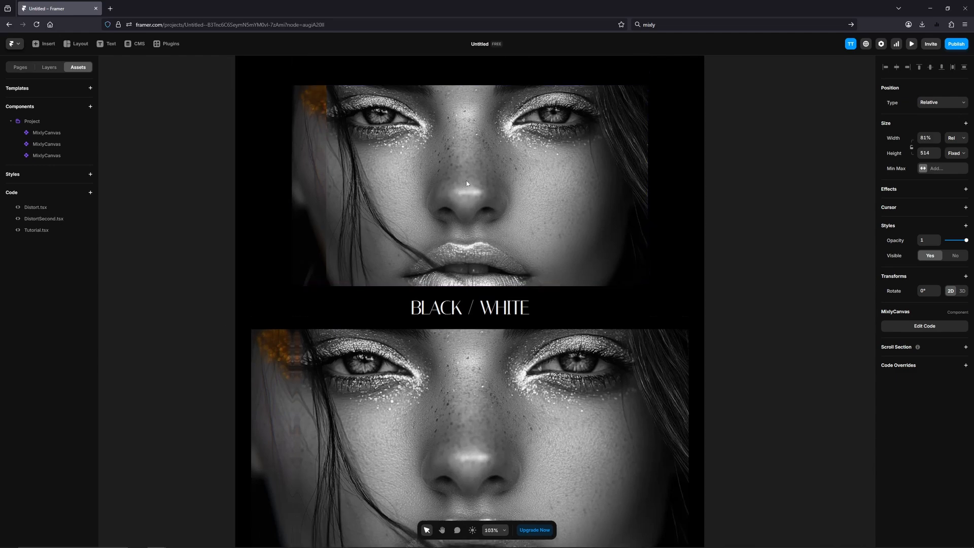
{"action": "left_click", "coordinate": [456, 183]}
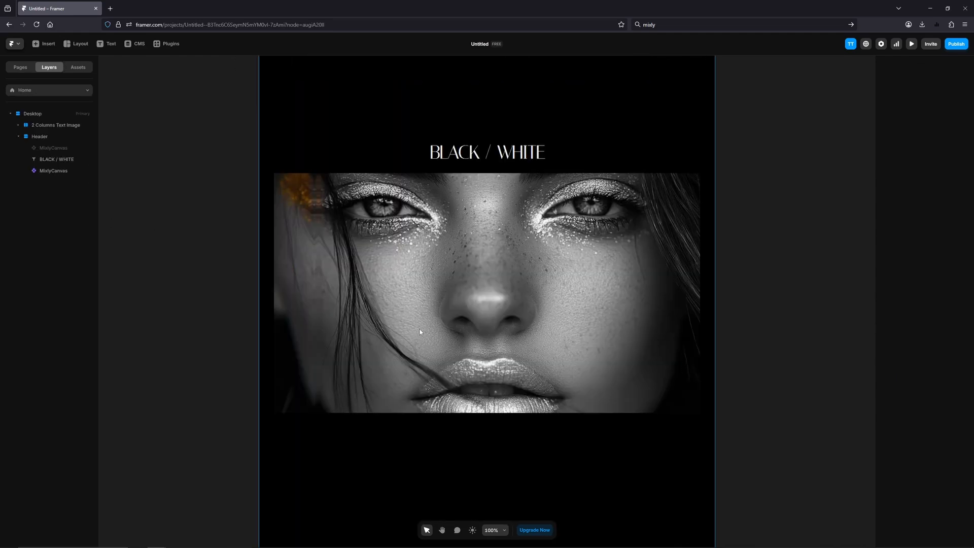
{"action": "left_click", "coordinate": [482, 261]}
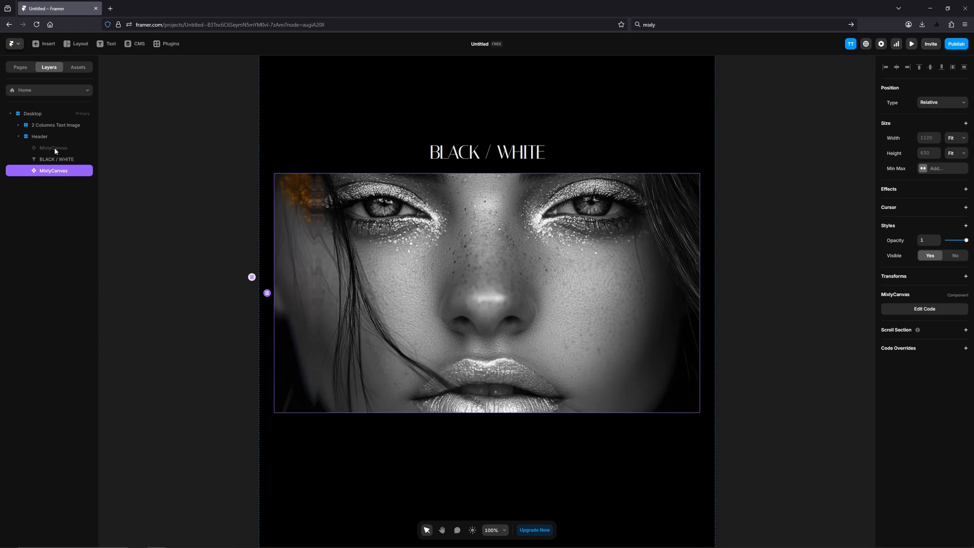
{"action": "left_click", "coordinate": [781, 235]}
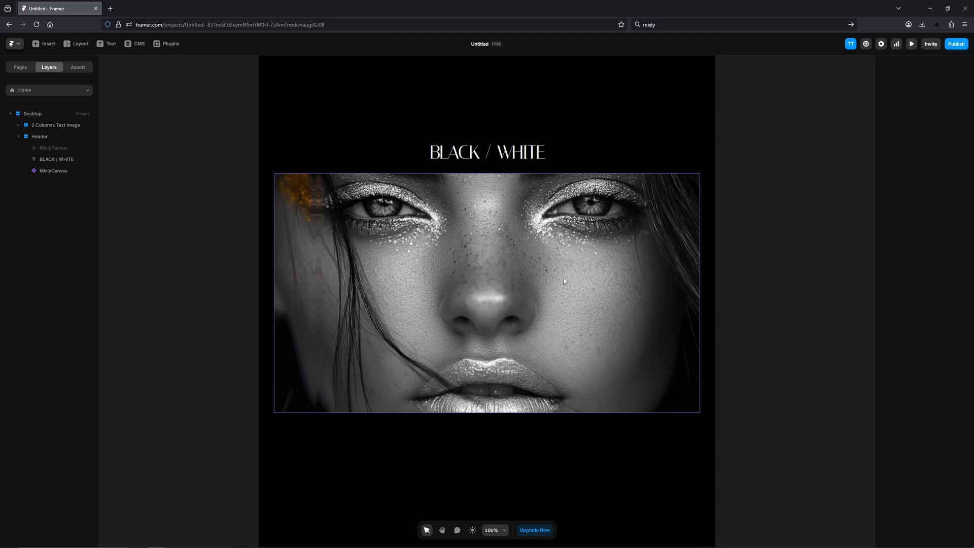
- Preview the page and examine the pointer-driven effect on the portrait below the BLACK / WHITE heading
{"action": "left_click", "coordinate": [911, 45]}
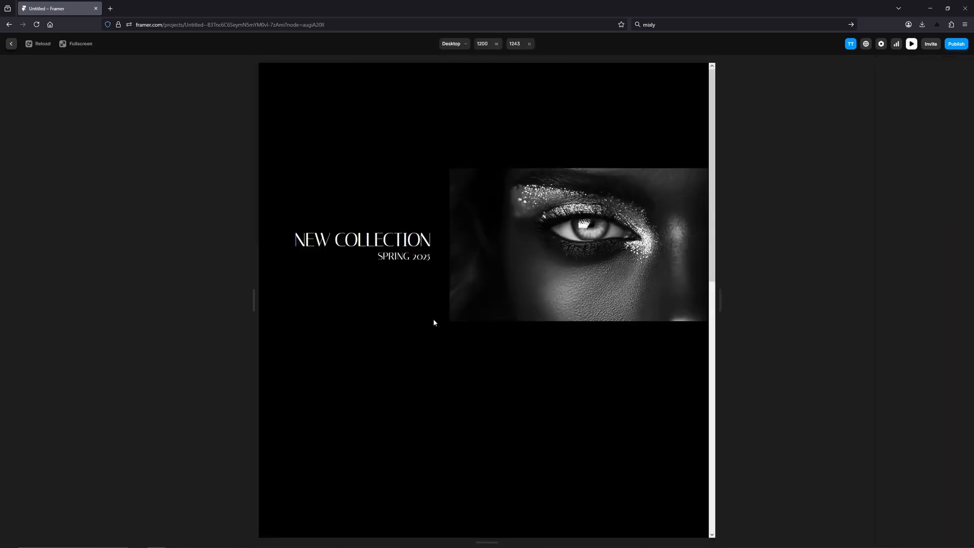
{"action": "scroll", "coordinate": [572, 279], "scroll_direction": "down", "scroll_amount": 10}
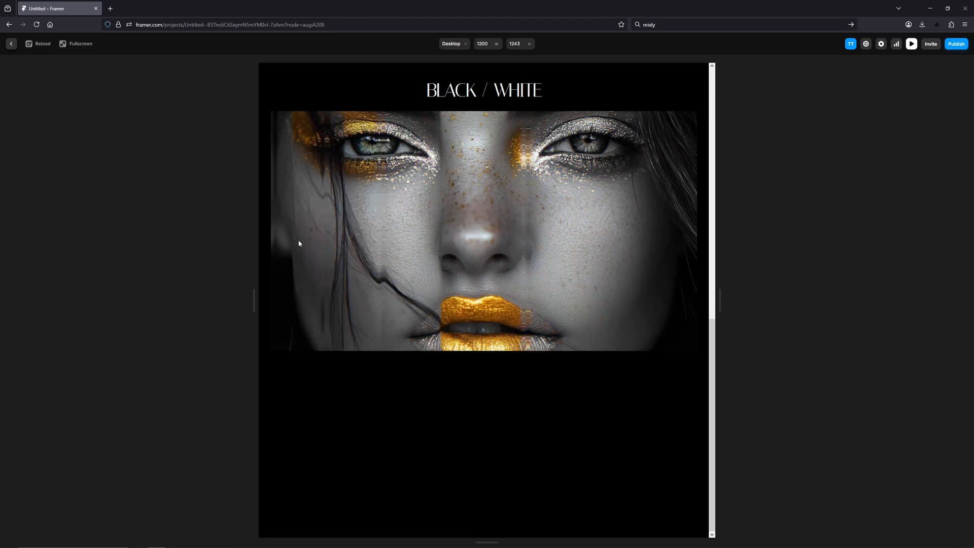
{"action": "scroll", "coordinate": [361, 325], "scroll_direction": "up", "scroll_amount": 1}
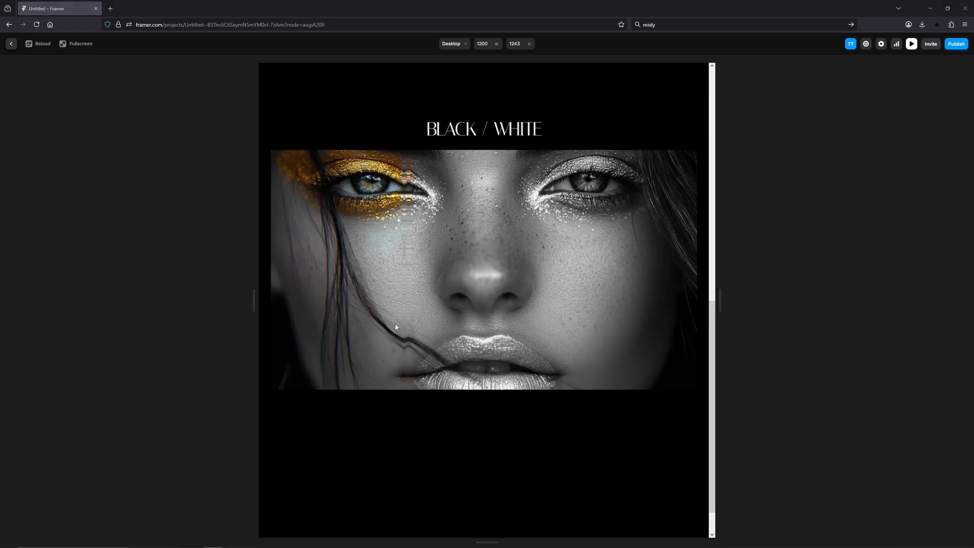